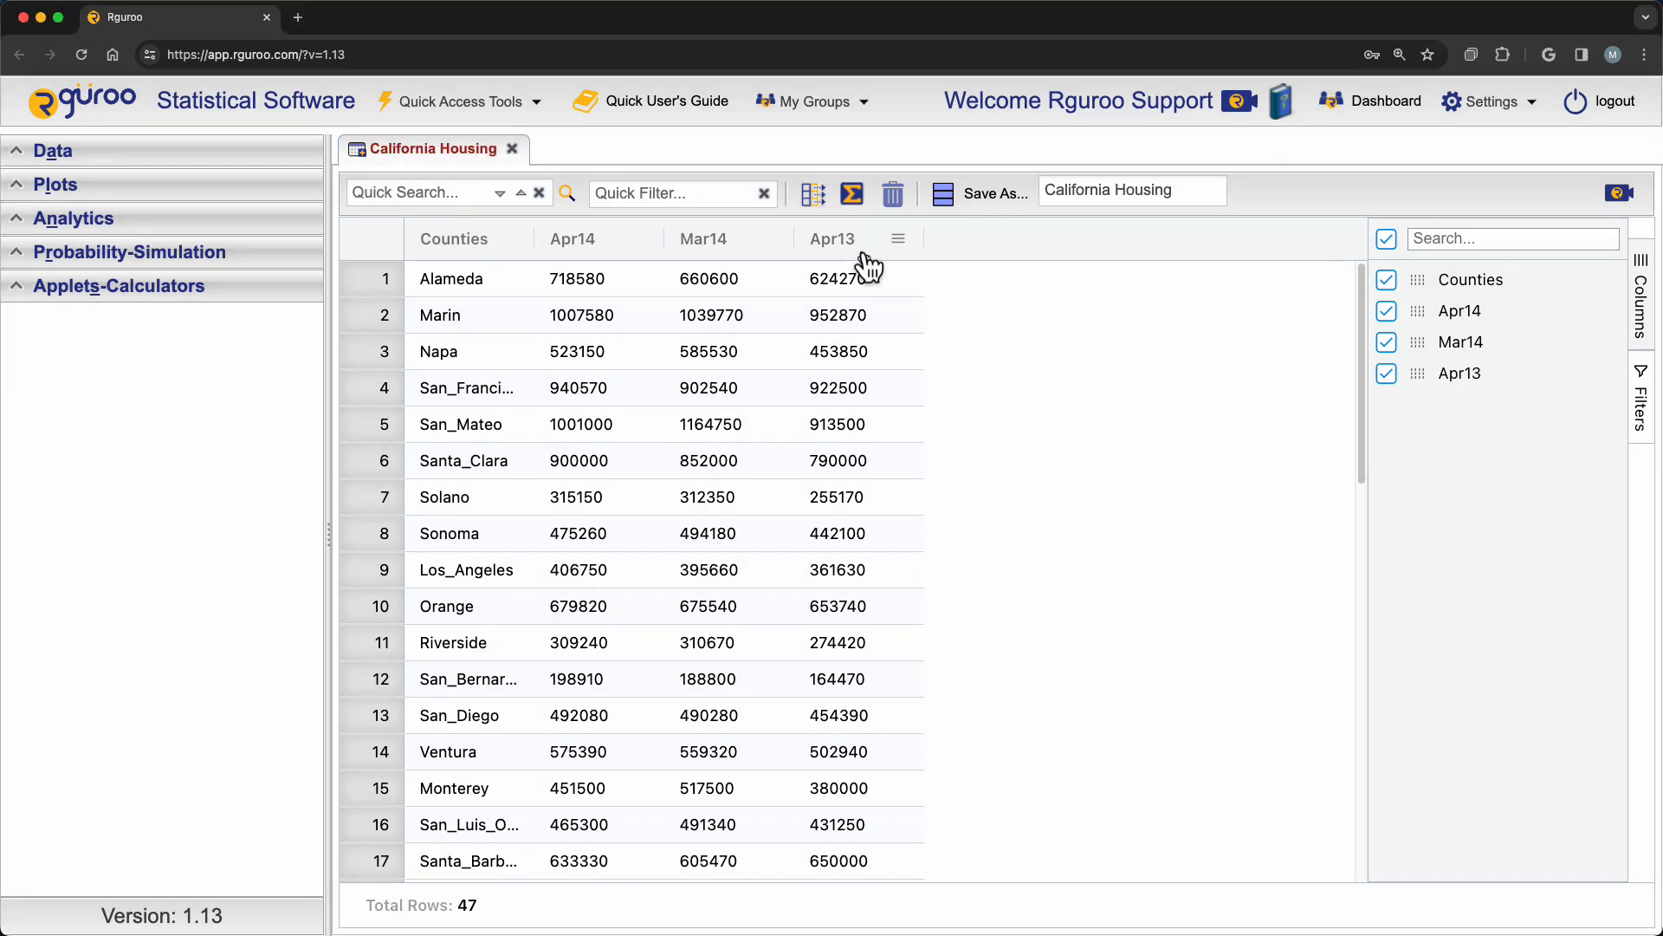
Move the Apr13 column ahead of Apr14, and reorder the columns as Mar14, Apr13, Apr14, Counties.
left_click_drag(864, 254, 643, 251)
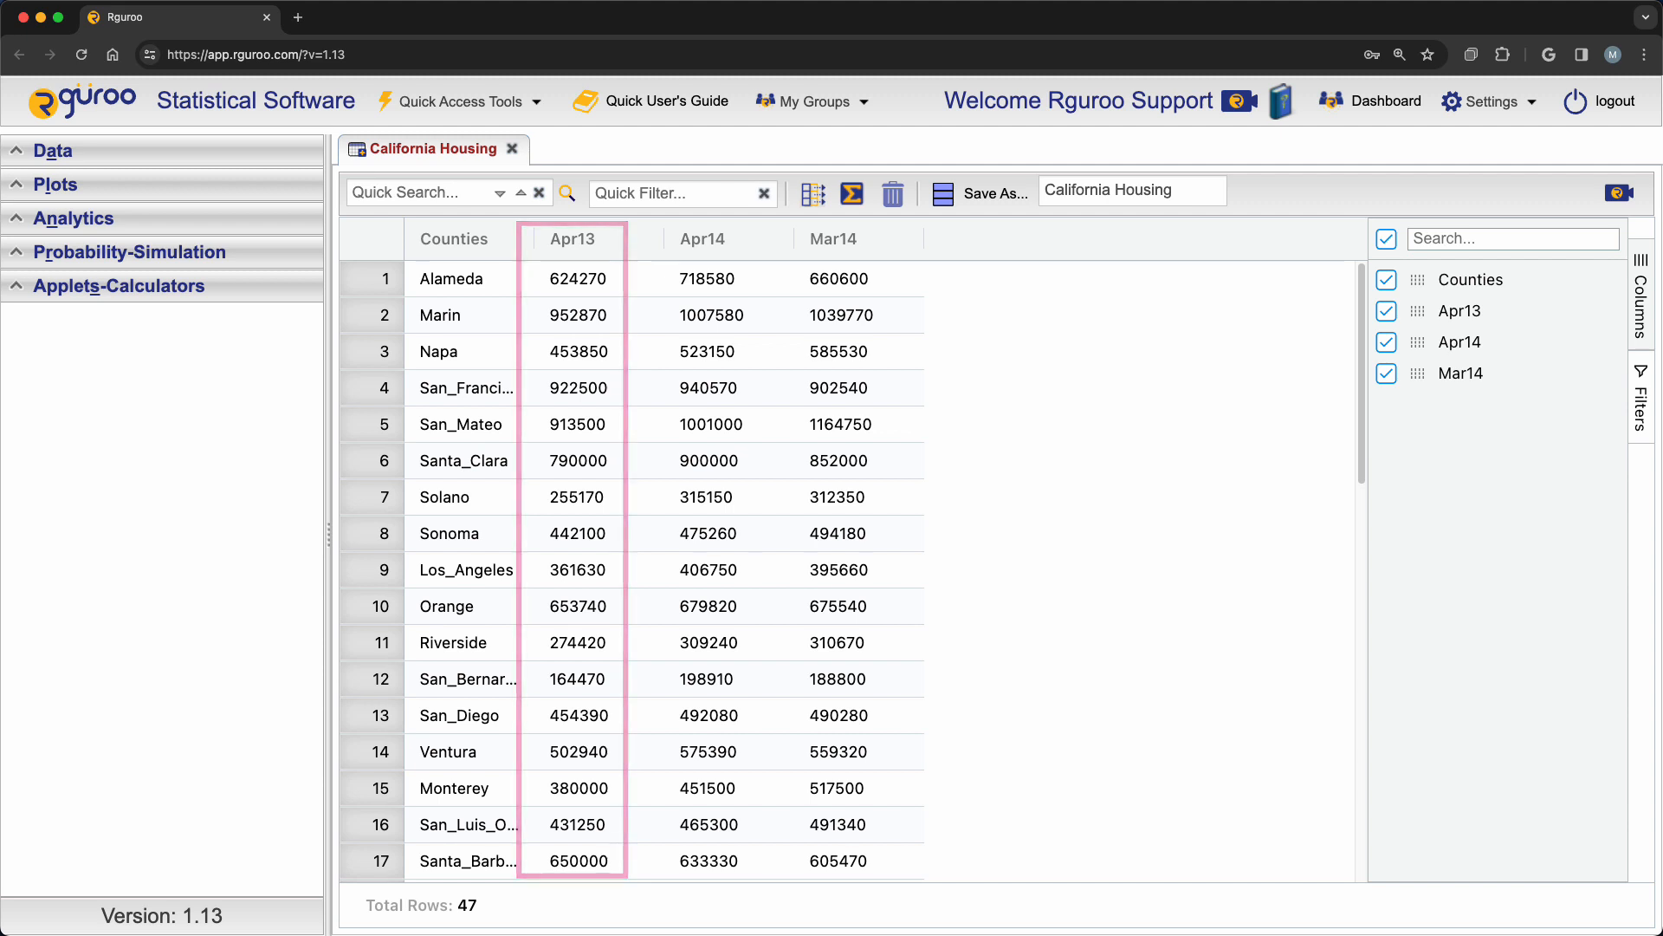
left_click(1641, 351)
left_click(1641, 351)
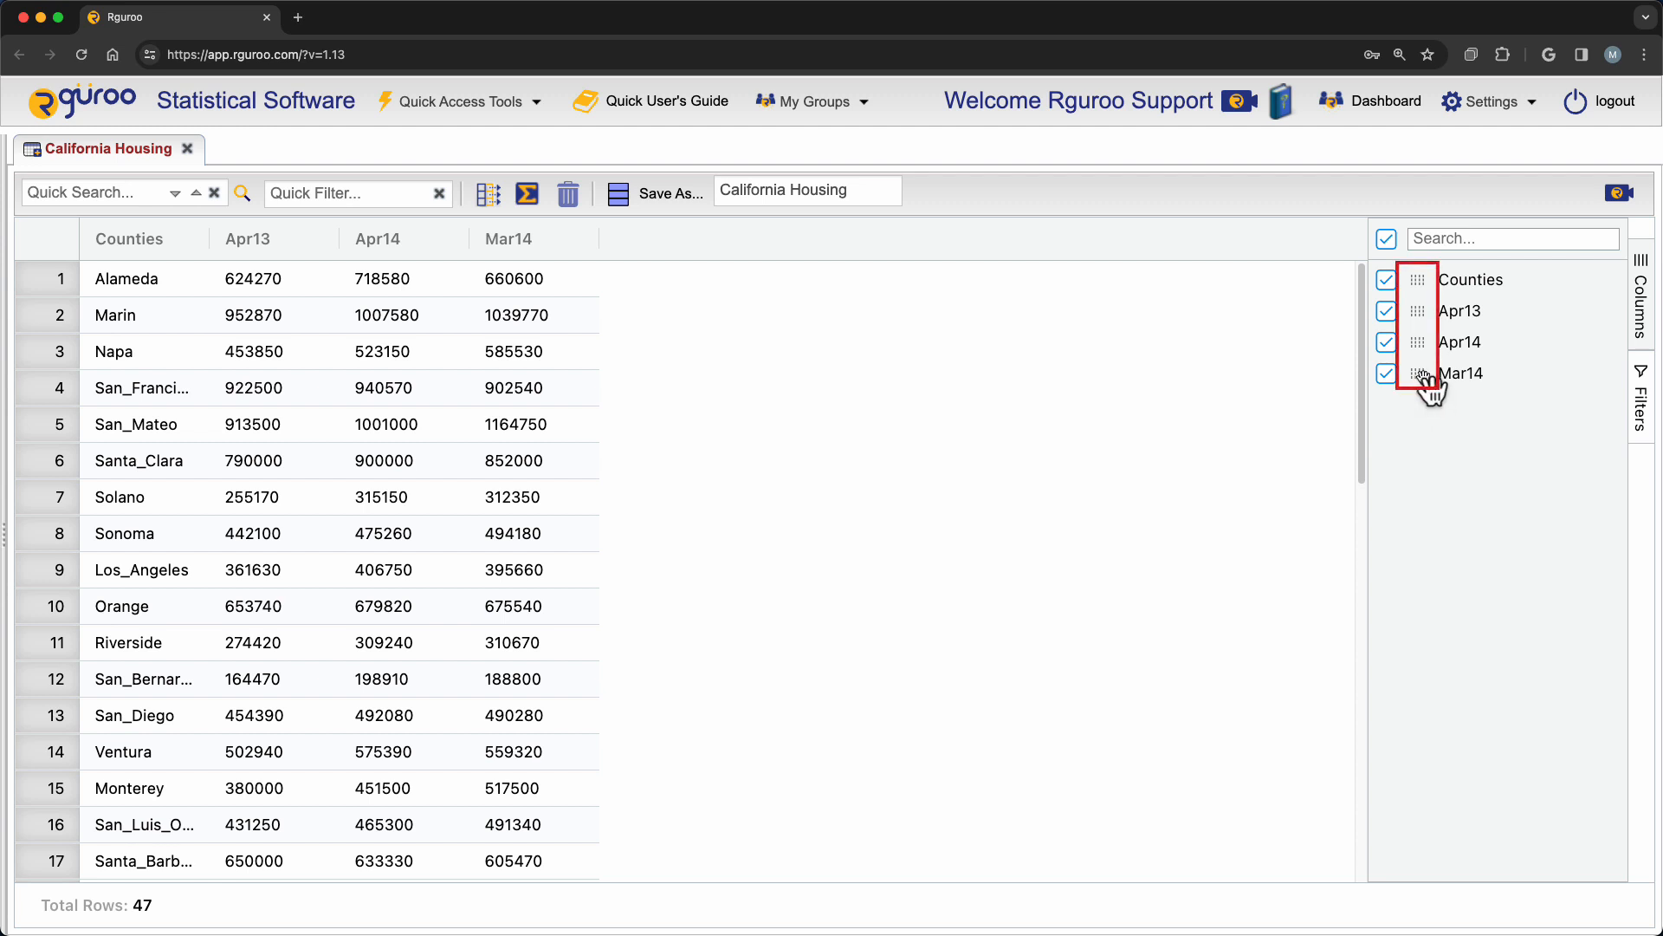
mouse_move(1422, 374)
left_mouse_down()
mouse_move(1429, 316)
mouse_move(1428, 398)
left_mouse_up()
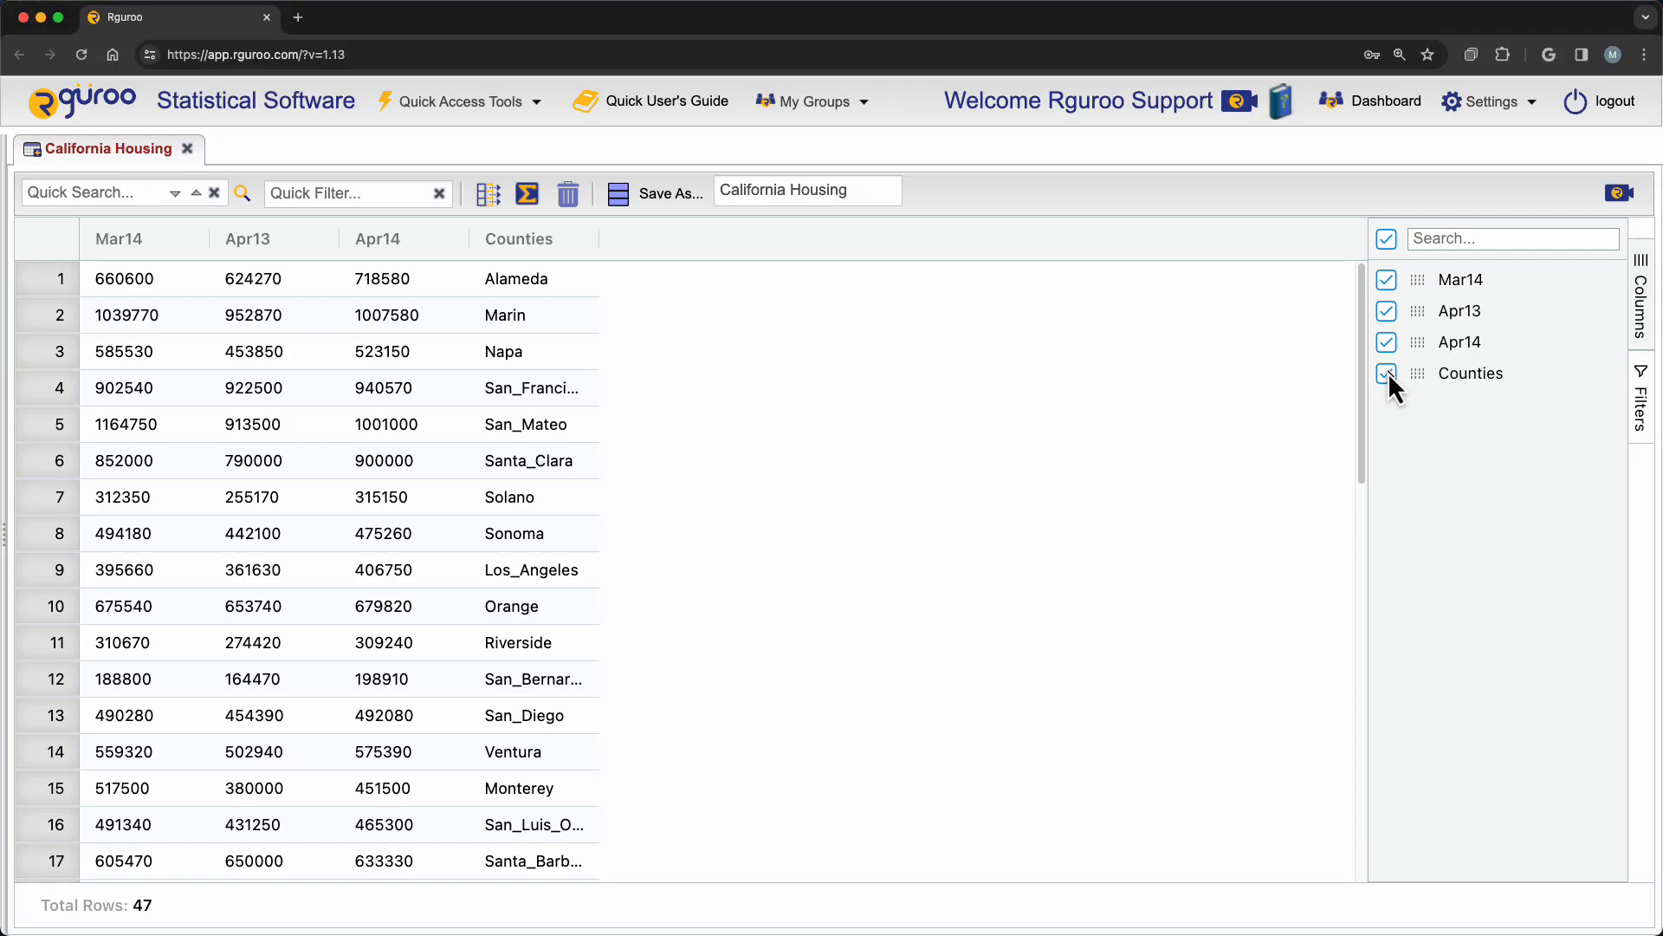
Hide the Counties and Mar14 columns and show both of them again.
left_click(1386, 373)
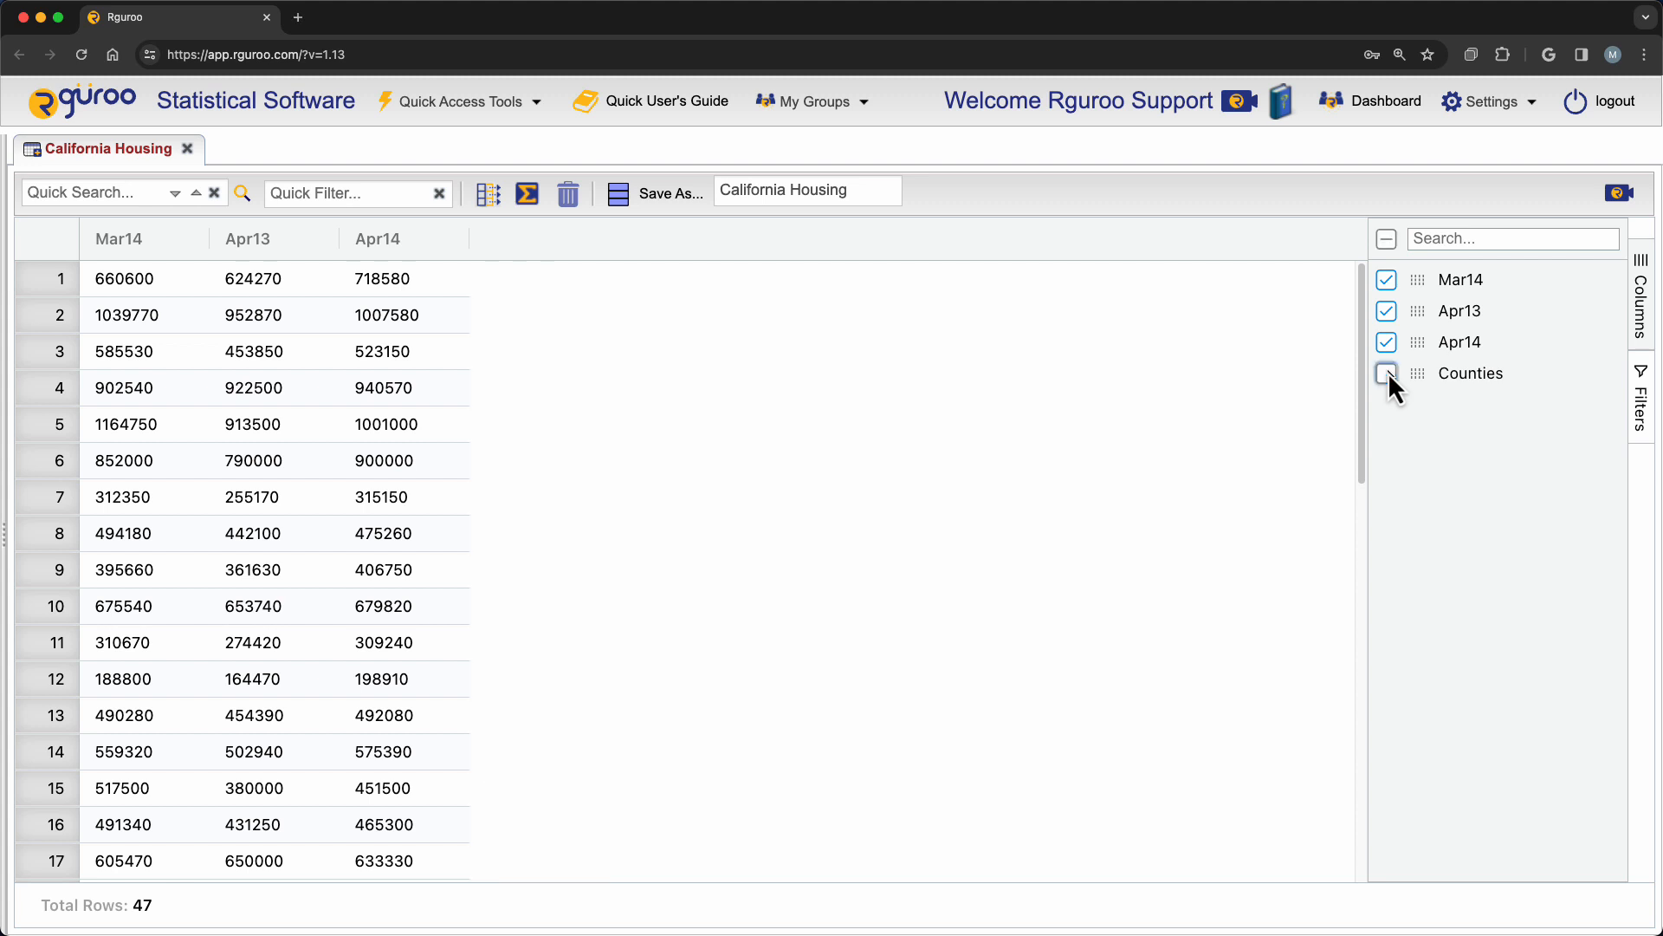
left_click(1387, 280)
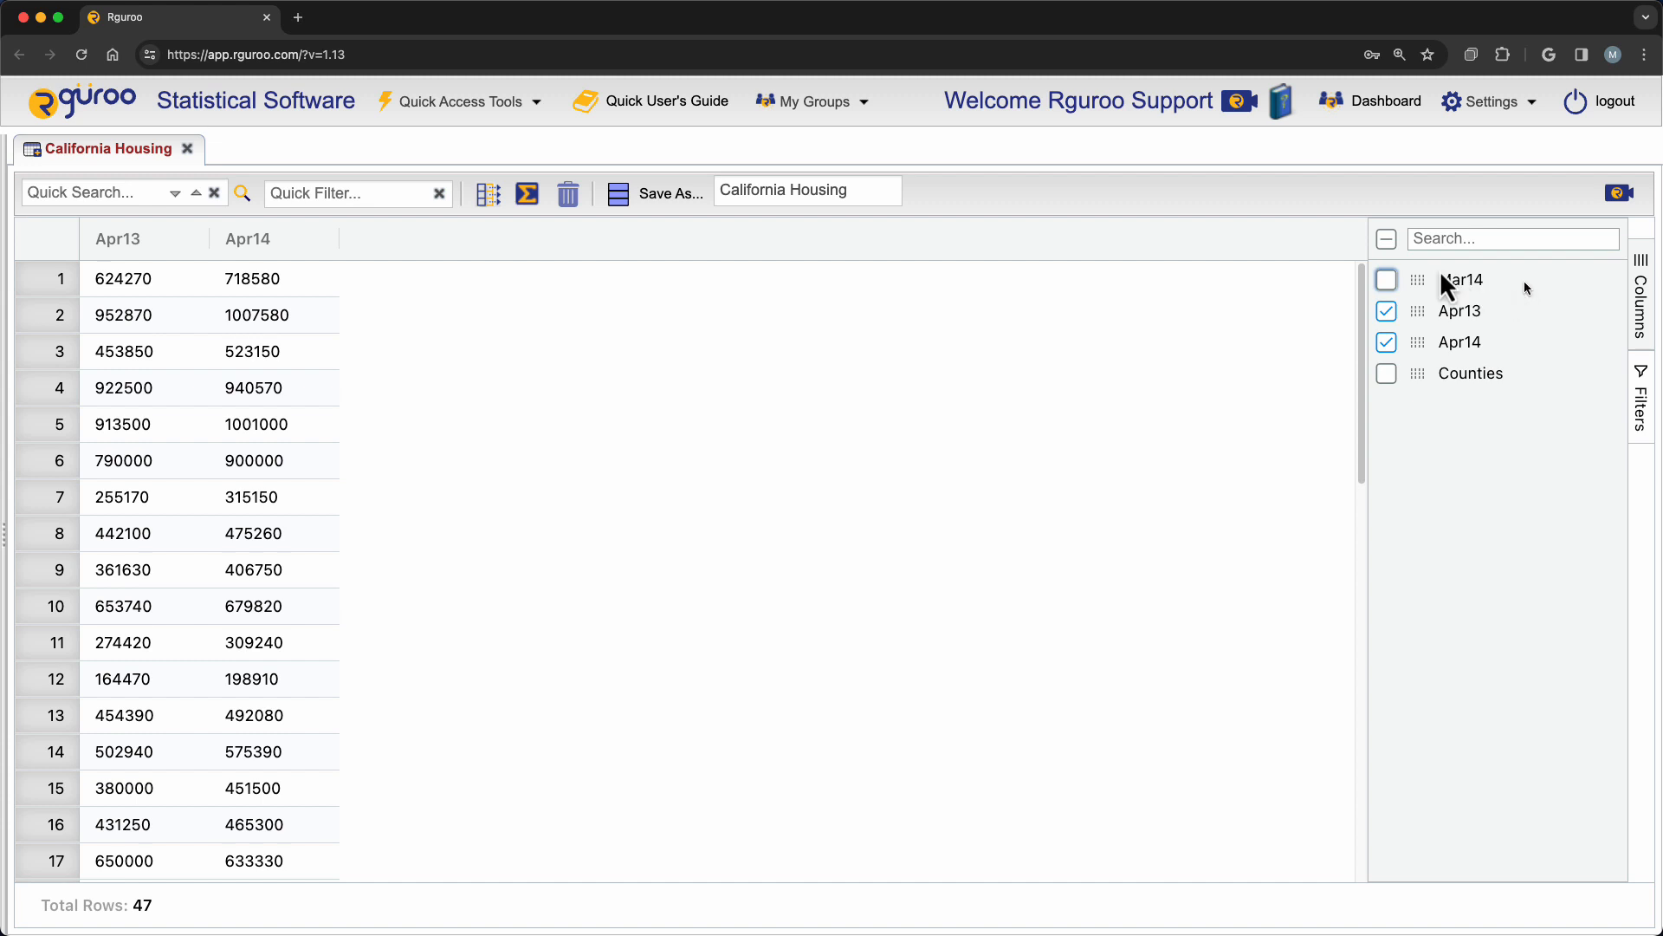
left_click(1388, 281)
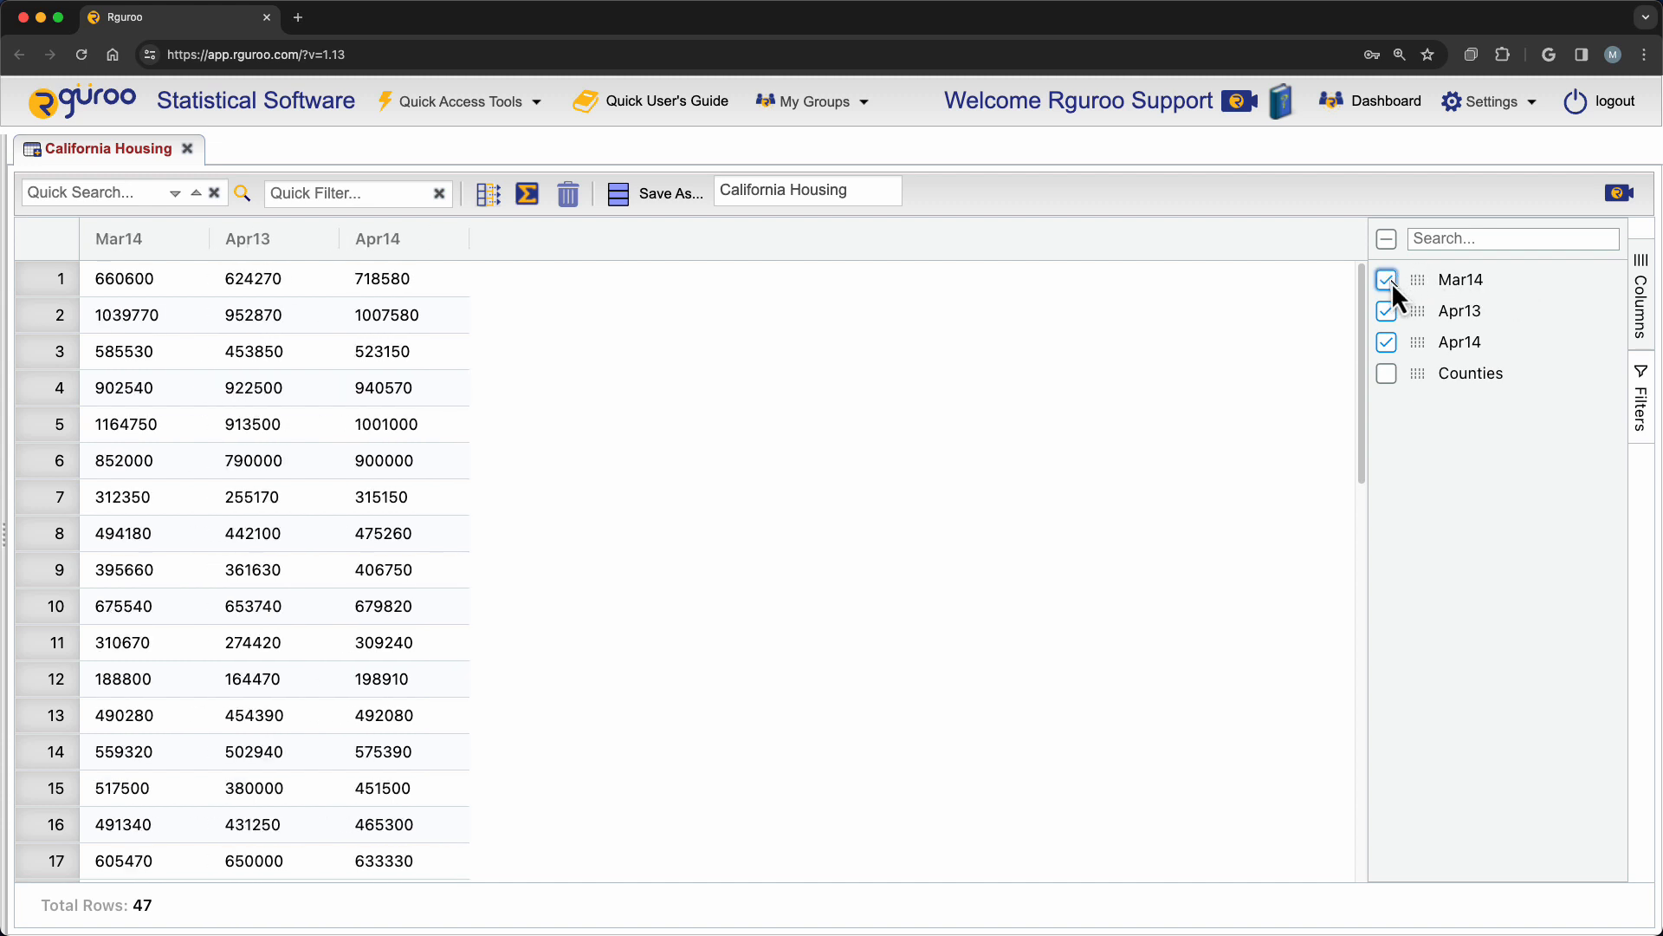
left_click(1385, 374)
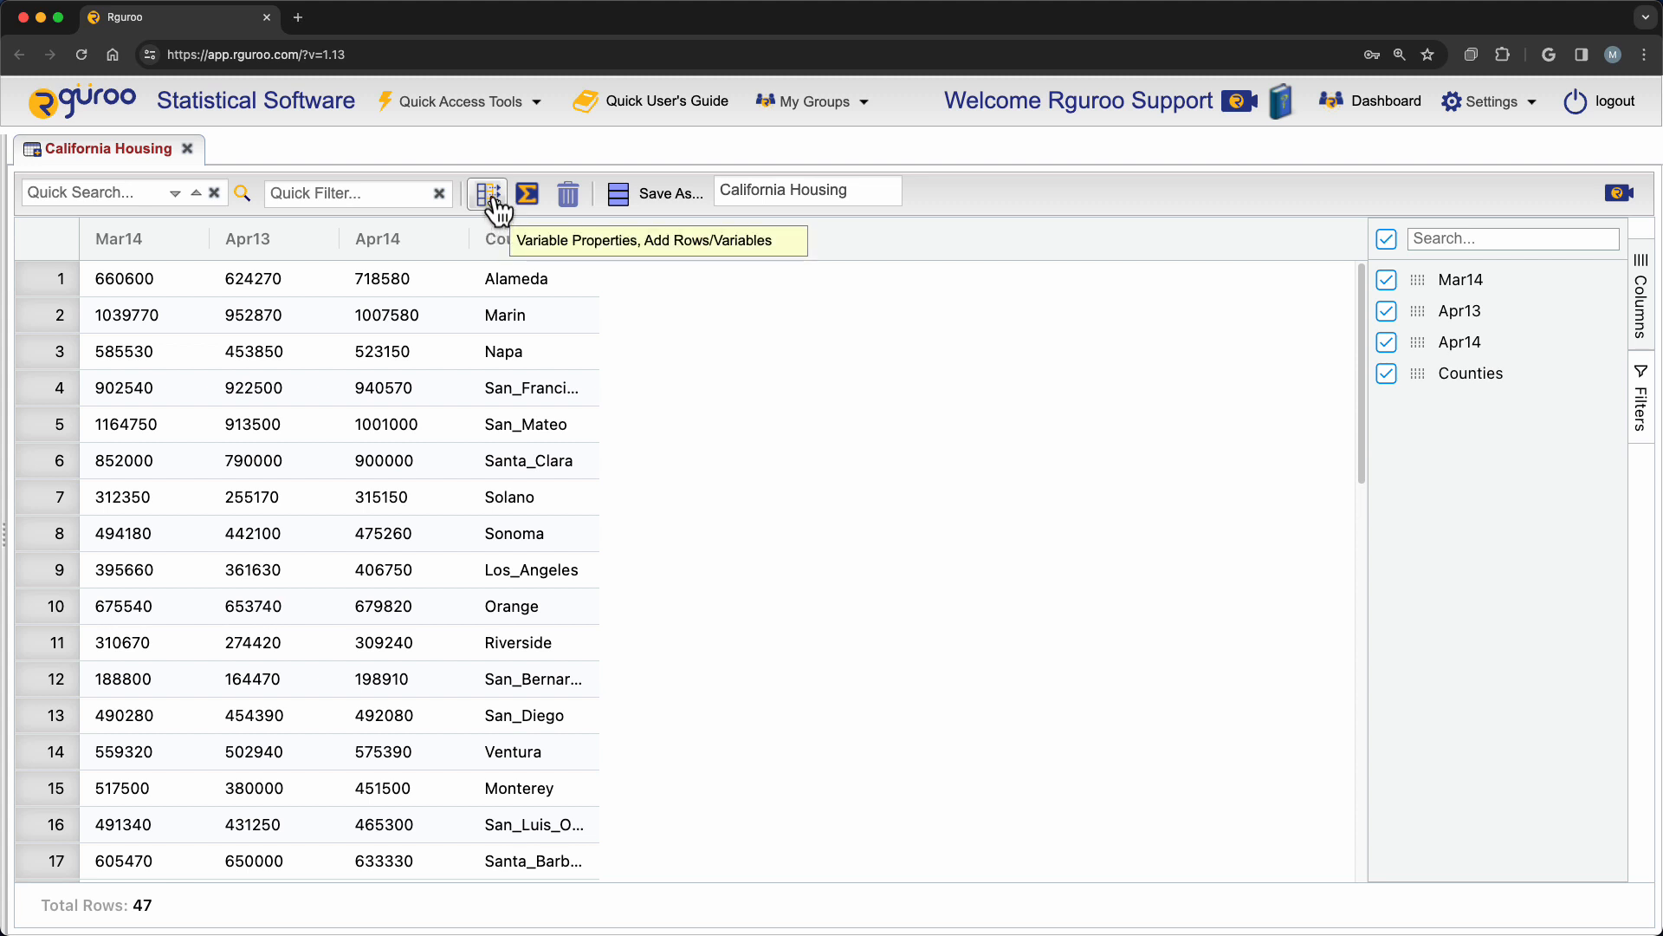
Add one new variable named MAR13 at the beginning of the California Housing dataset.
left_click(490, 196)
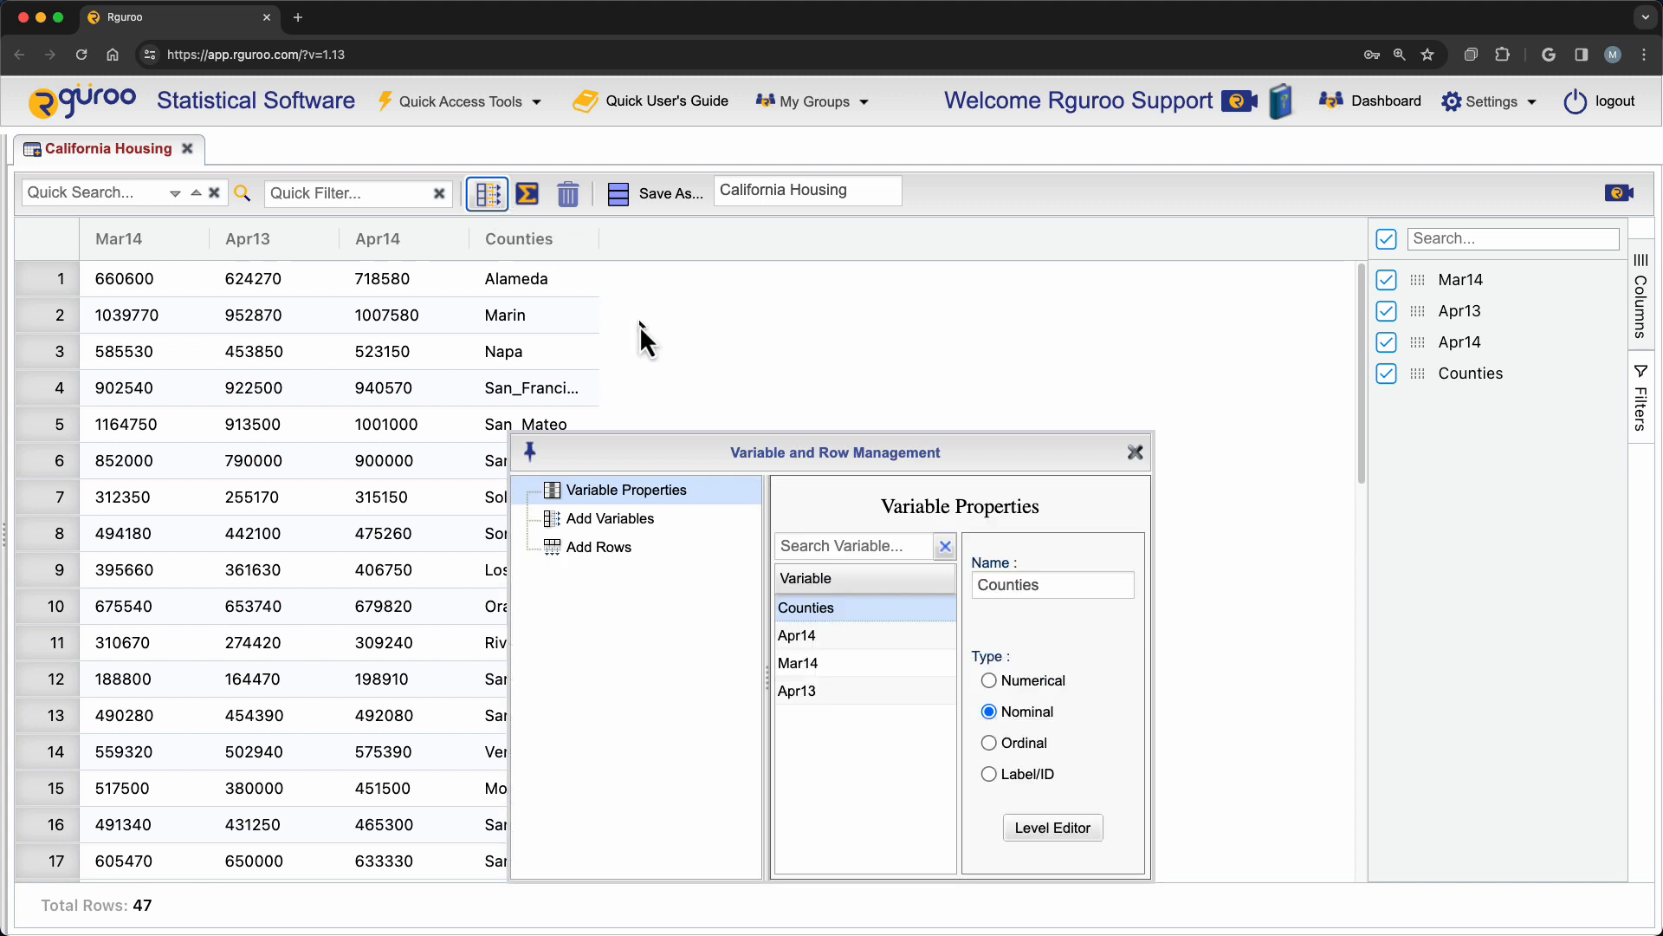
left_click(660, 525)
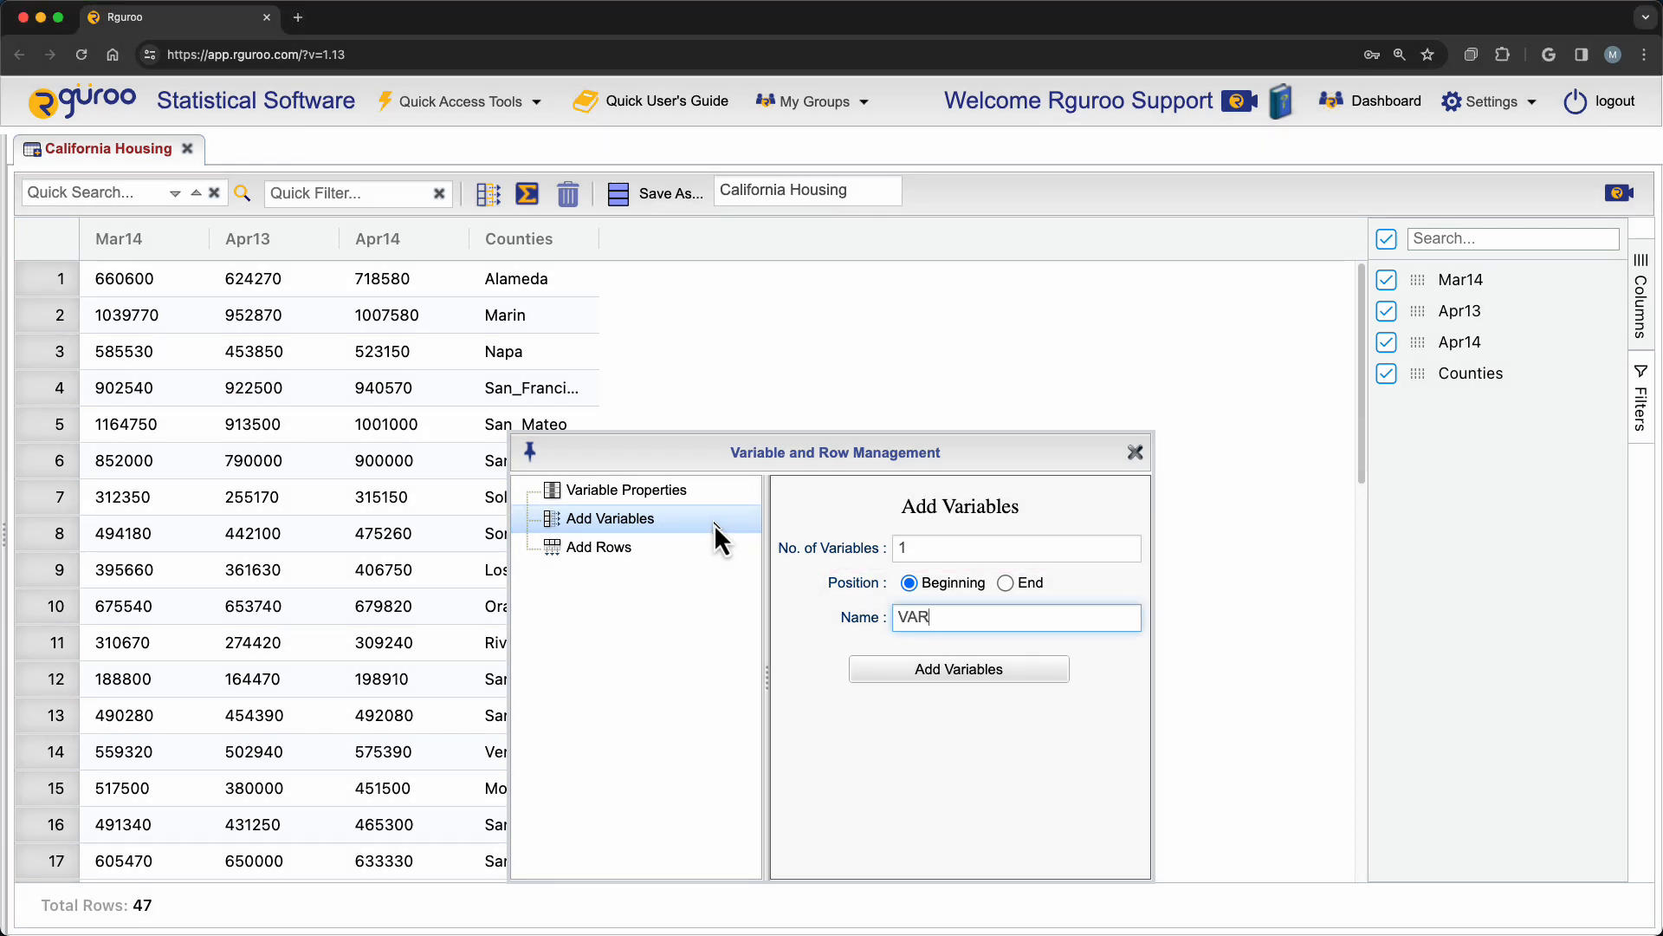
double_click(940, 617)
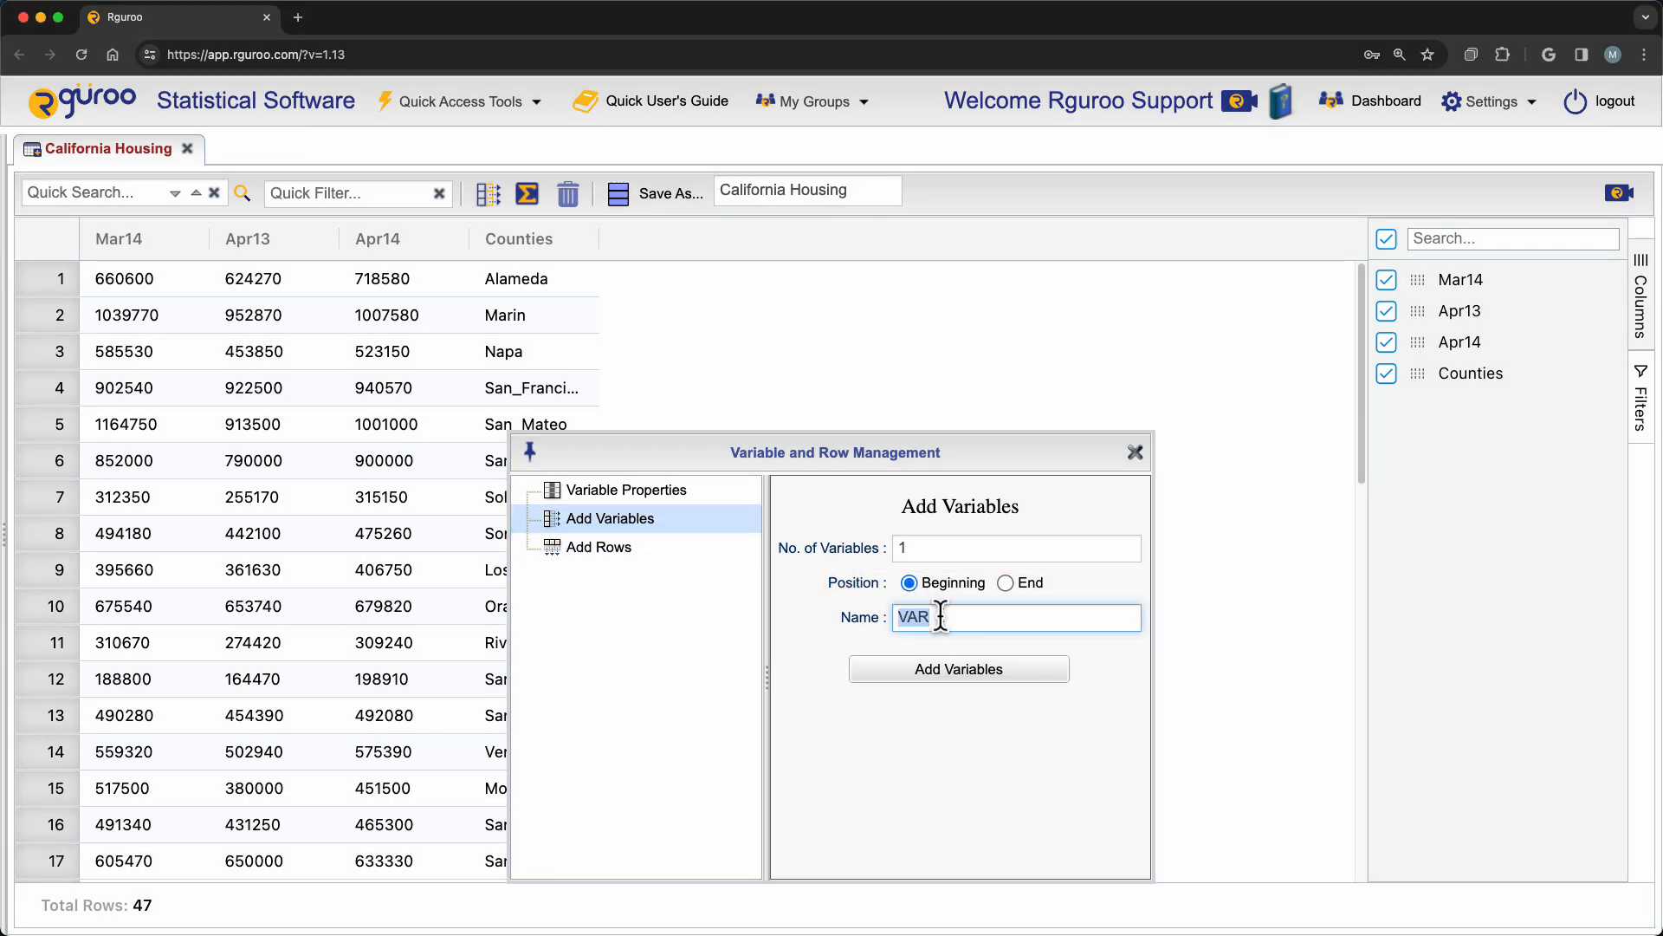
type("MAR13")
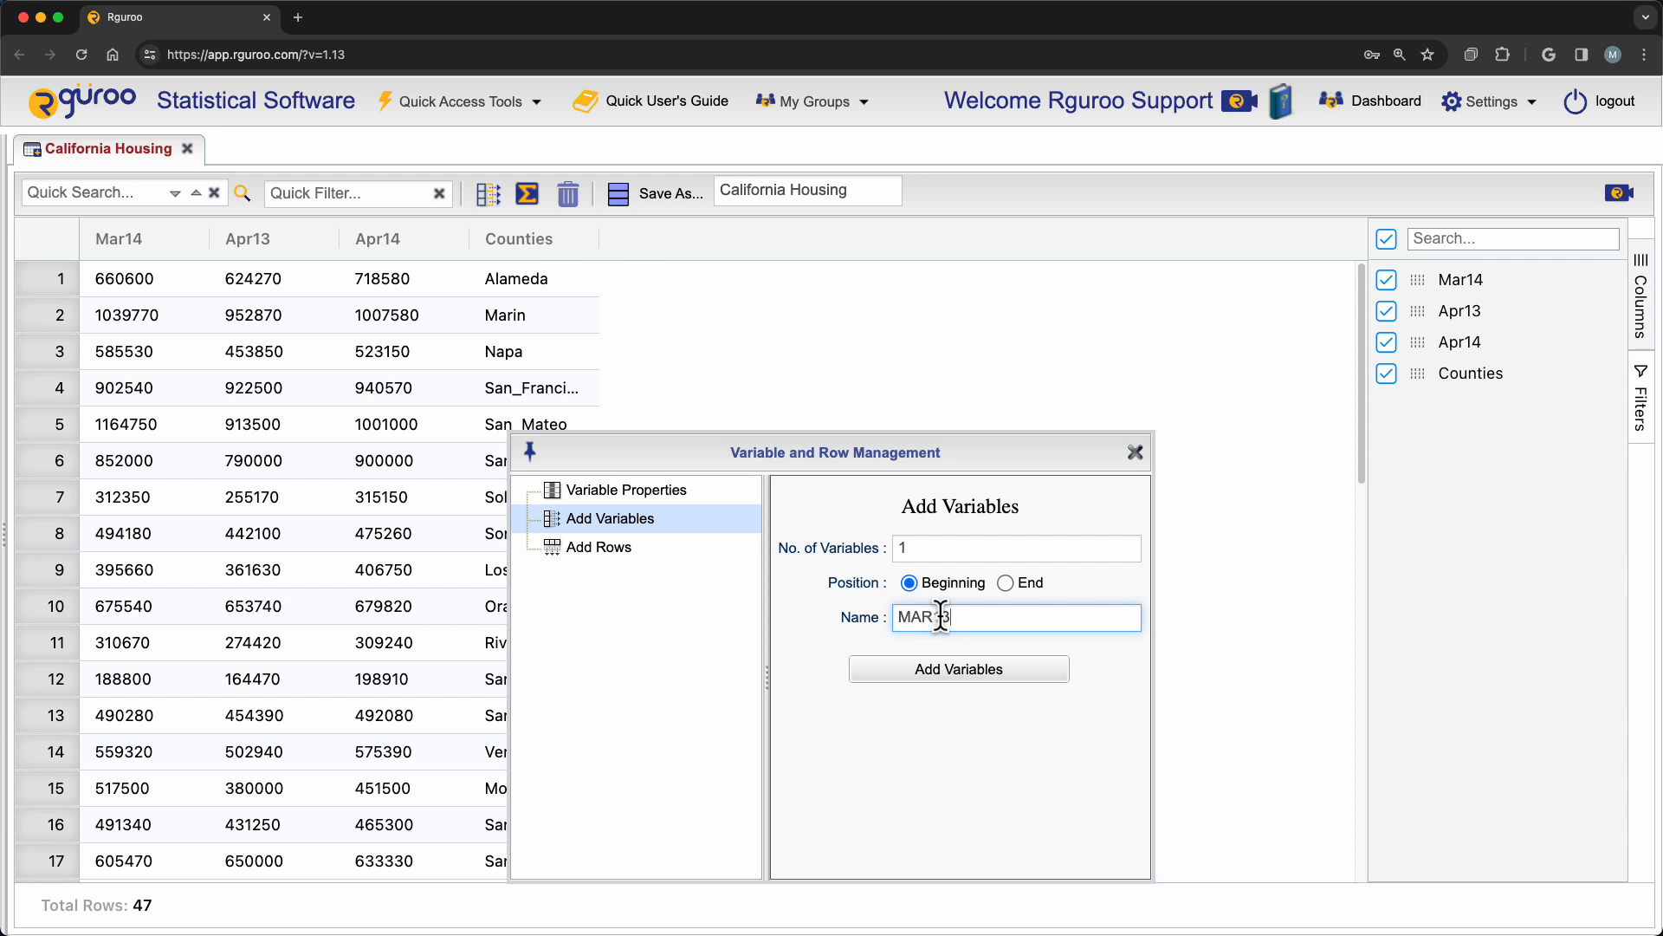
left_click(962, 672)
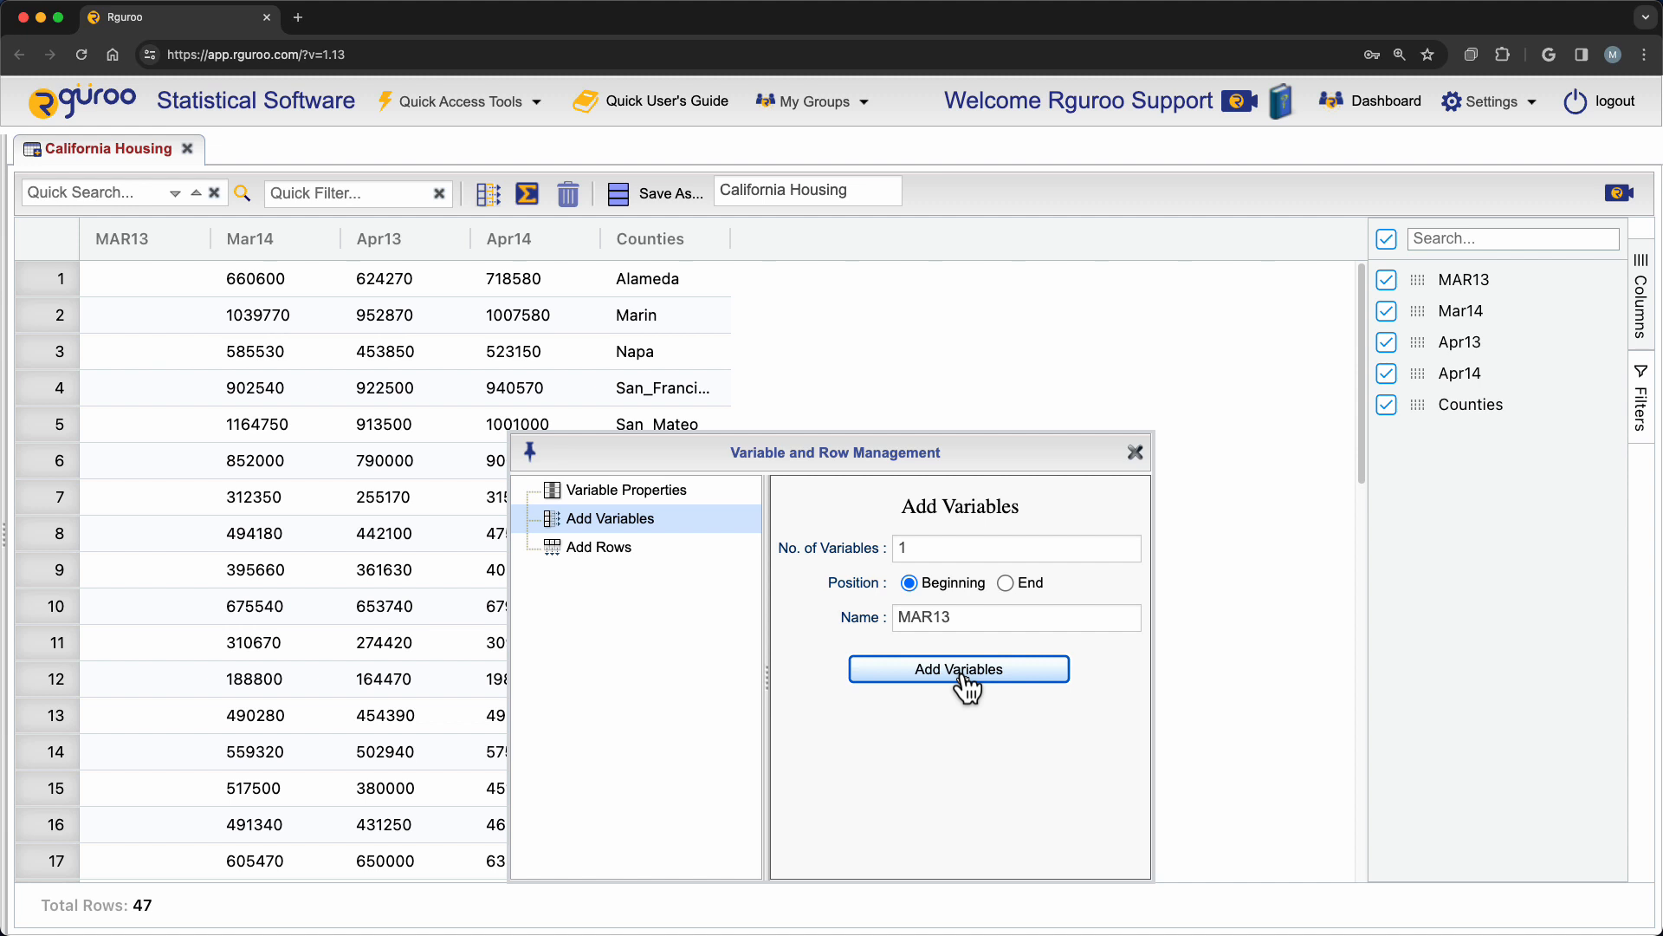
Add three new variables with the base name MAY at the end of the dataset.
left_click(1004, 583)
left_click(907, 548)
key("BackSpace")
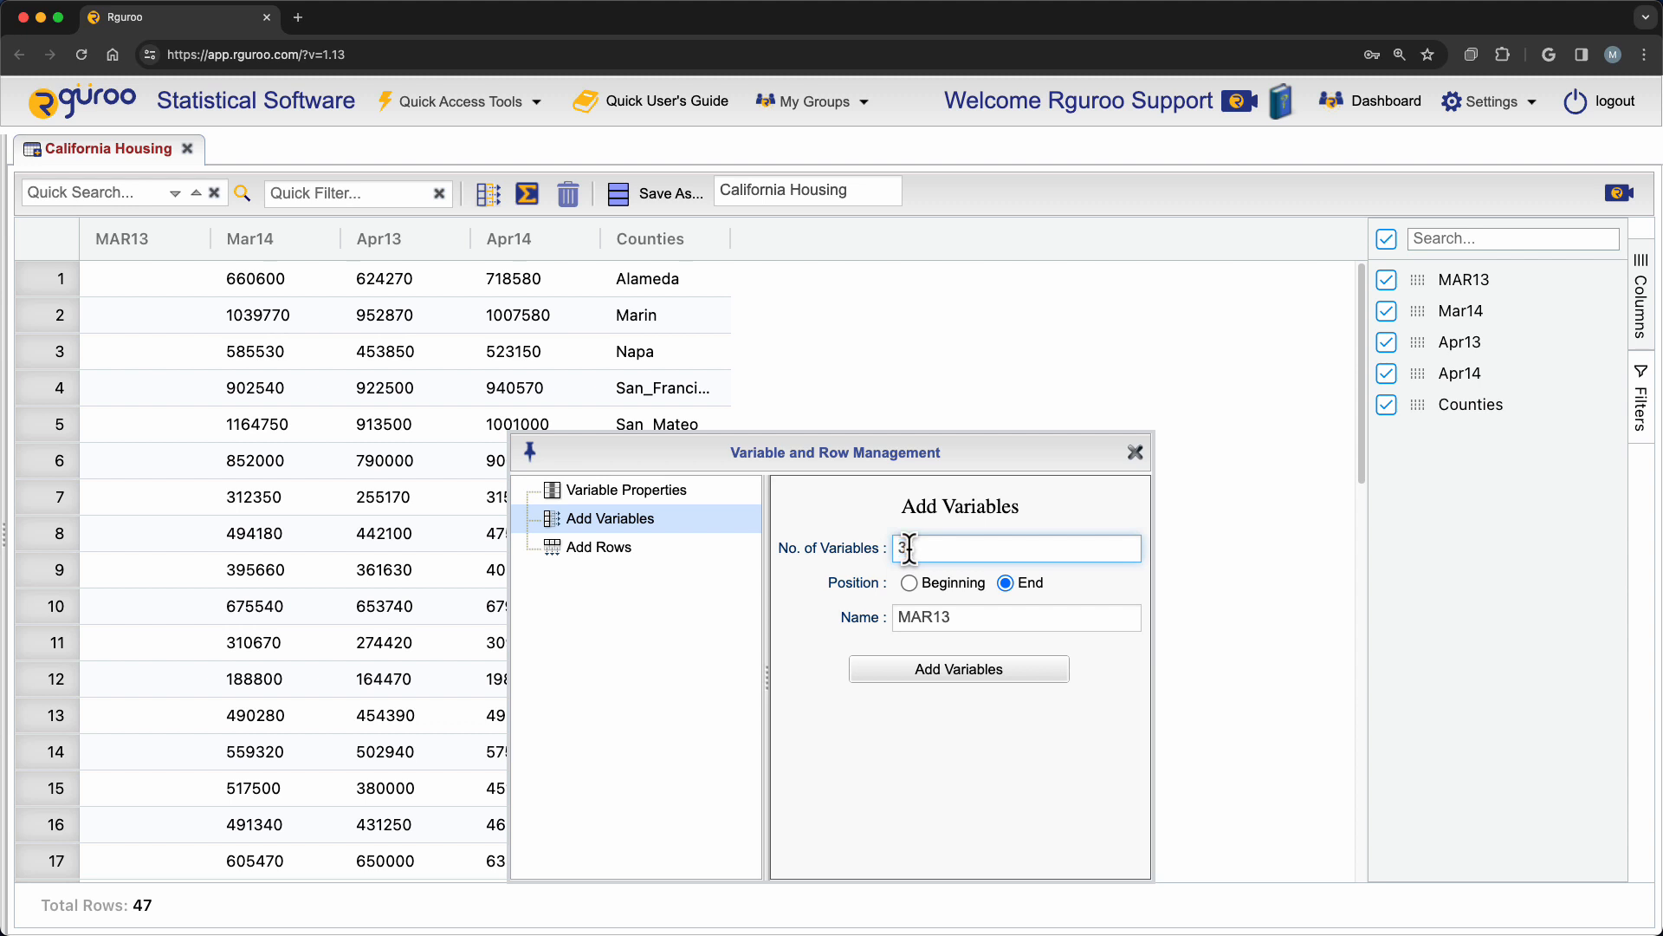
type("3")
double_click(960, 618)
type("MAY")
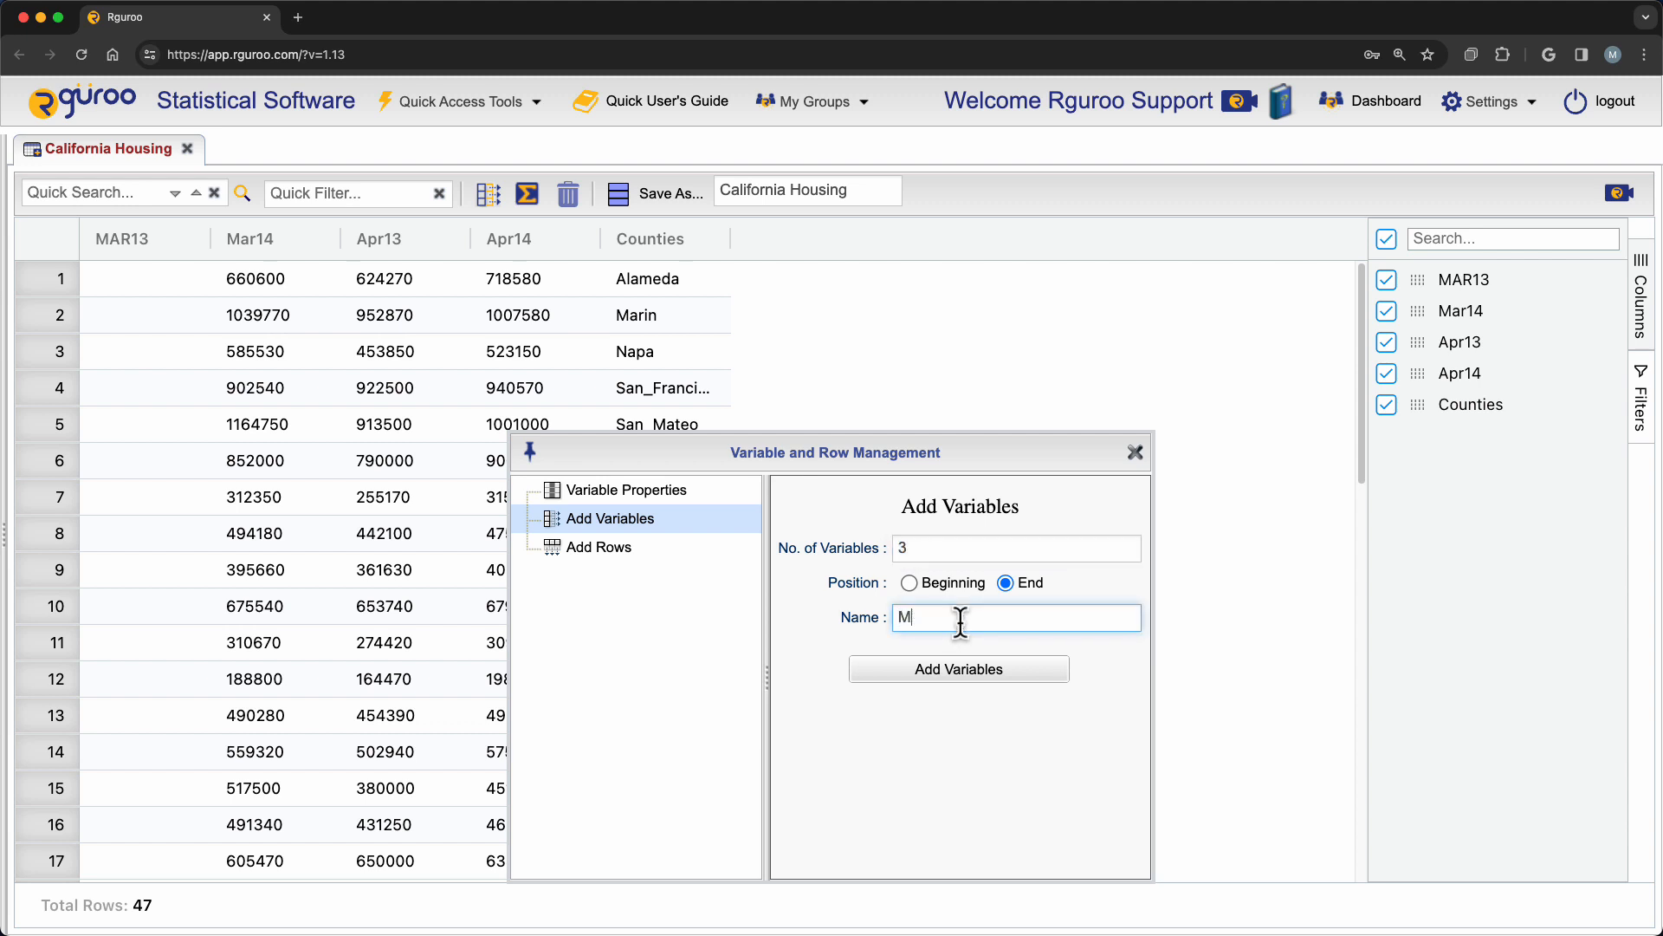
left_click(986, 684)
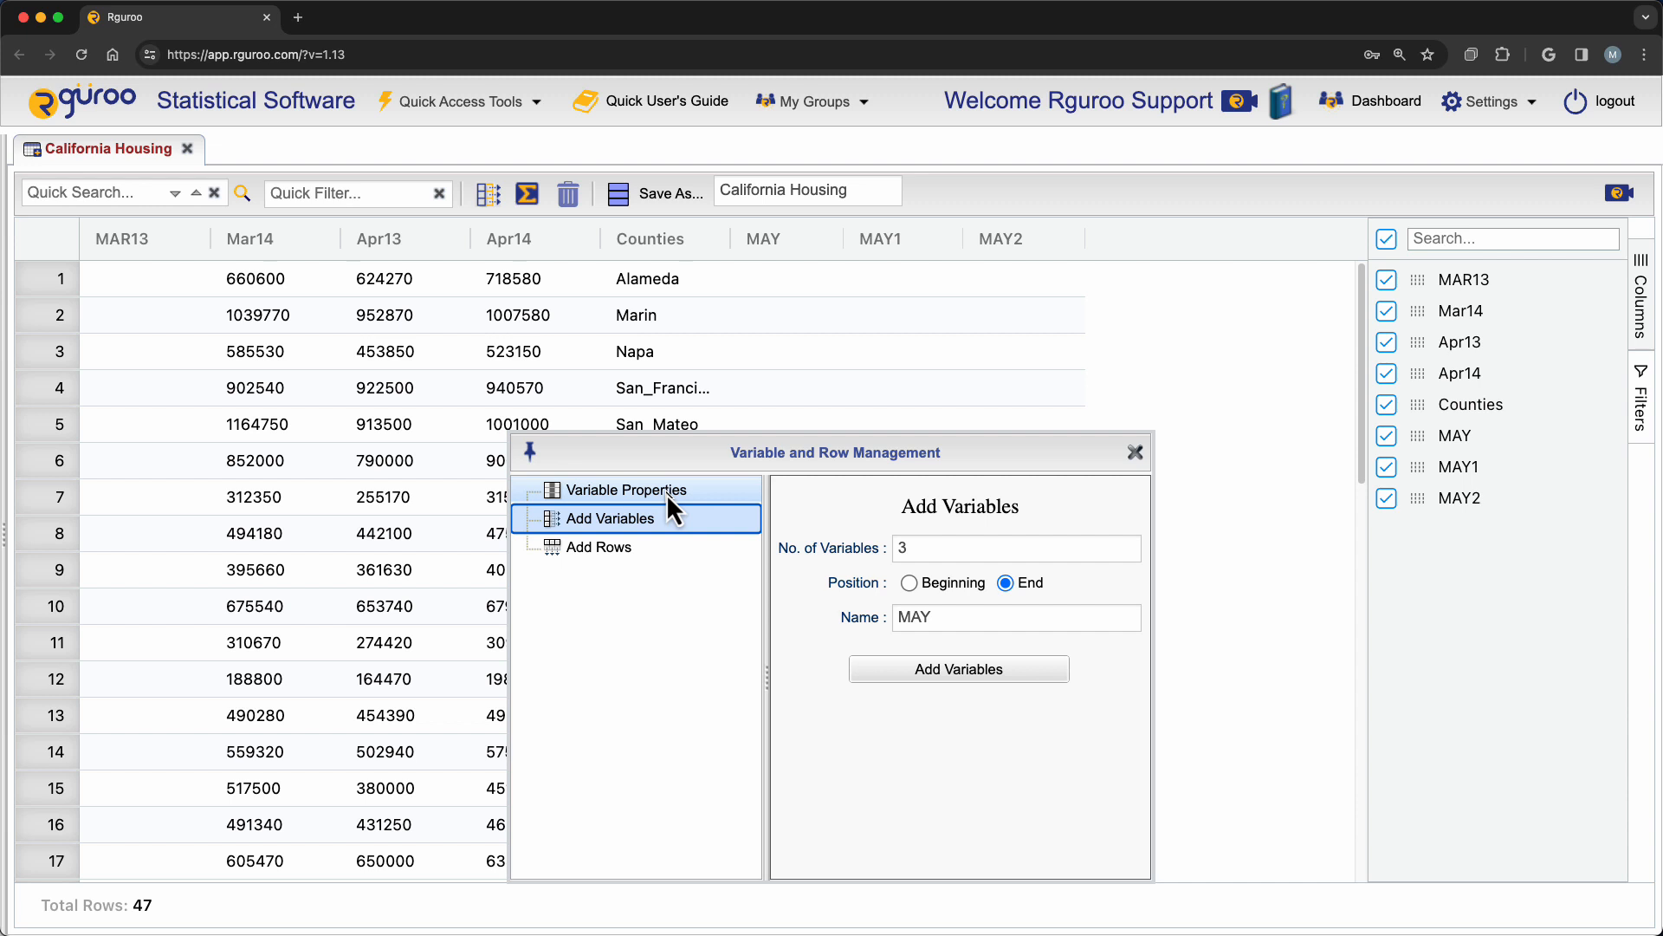
Rename the variable MAY as MAY13 and MAY1 as MAY14 in the variable properties, and close the management dialog.
left_click(709, 494)
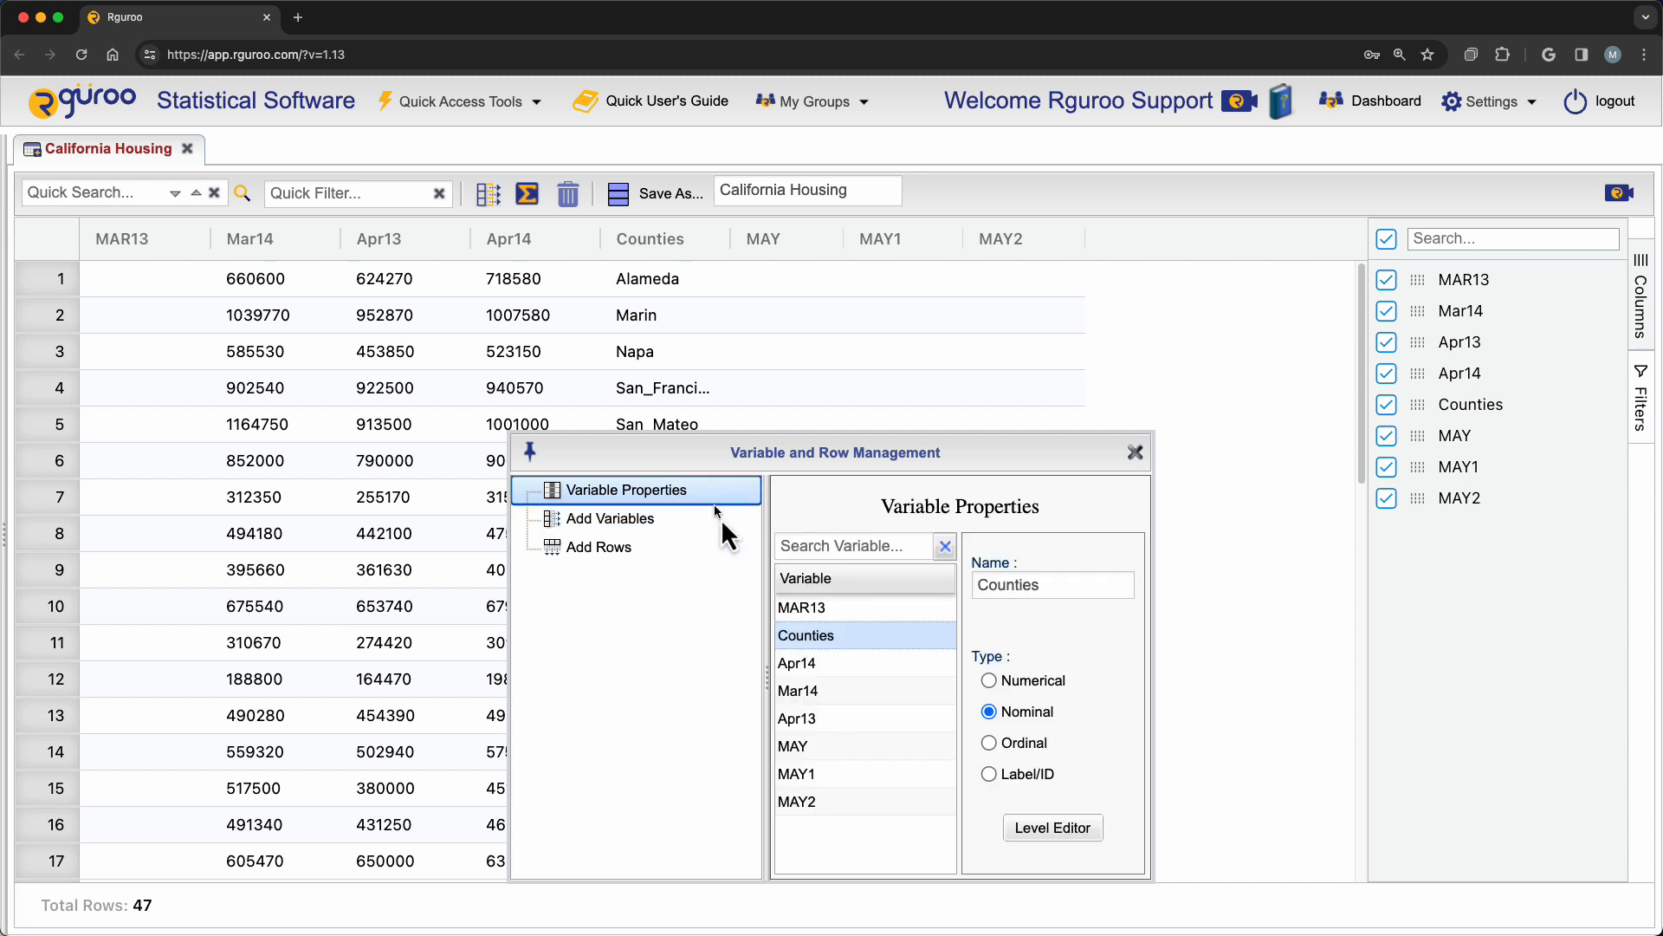
left_click(856, 747)
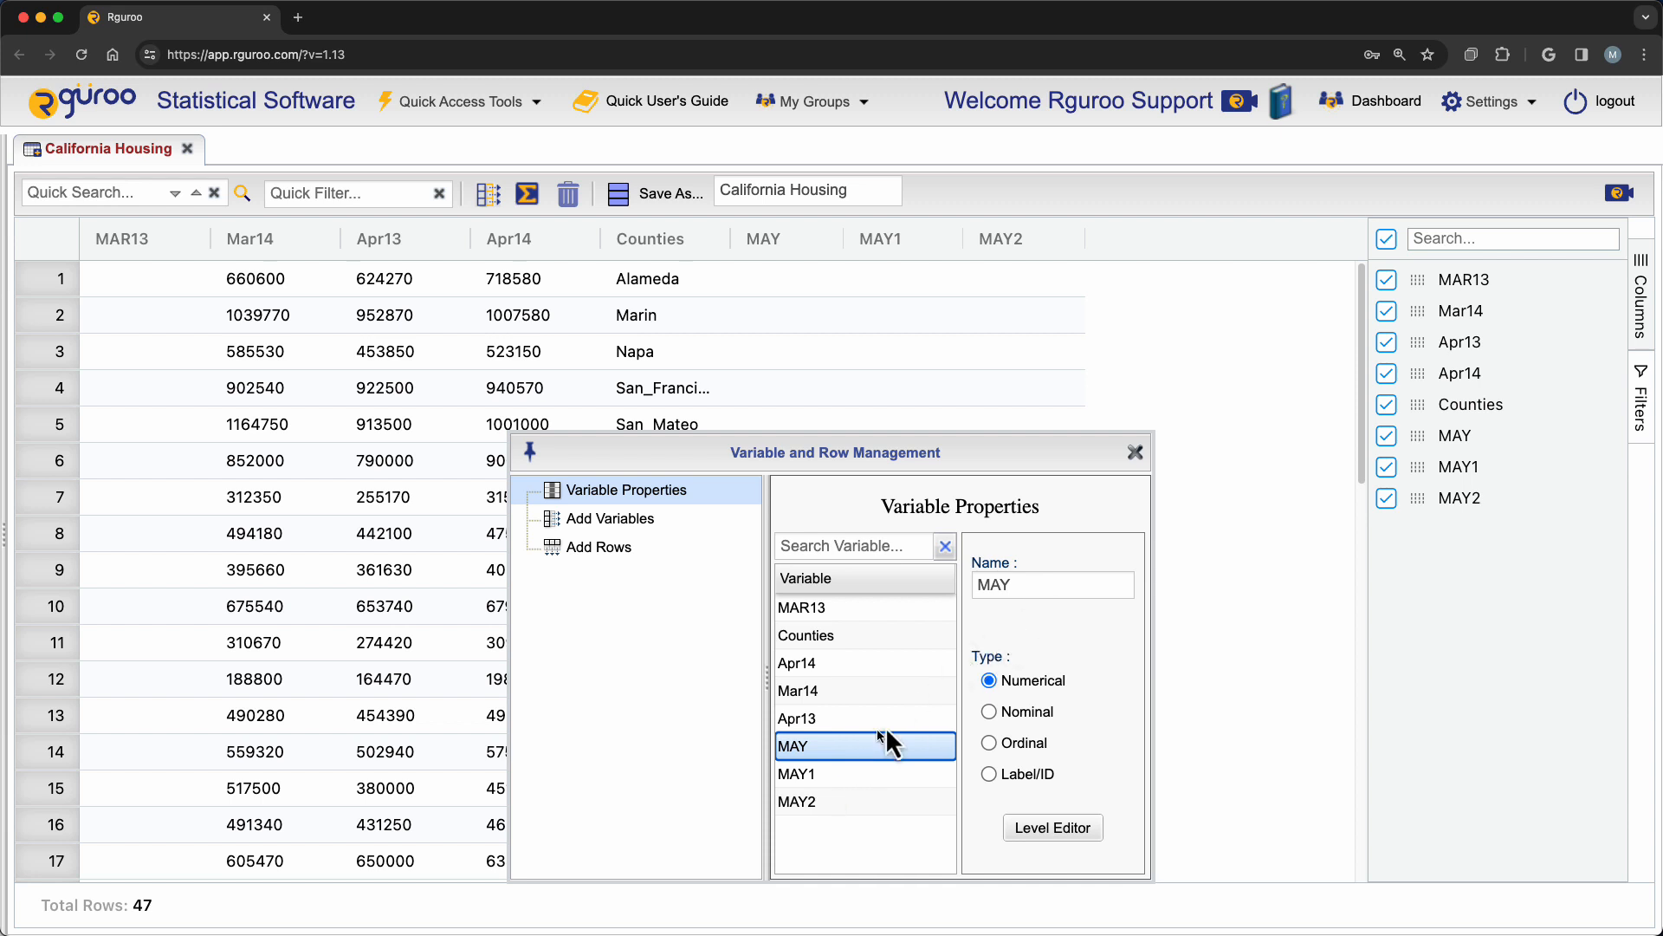
left_click(1036, 587)
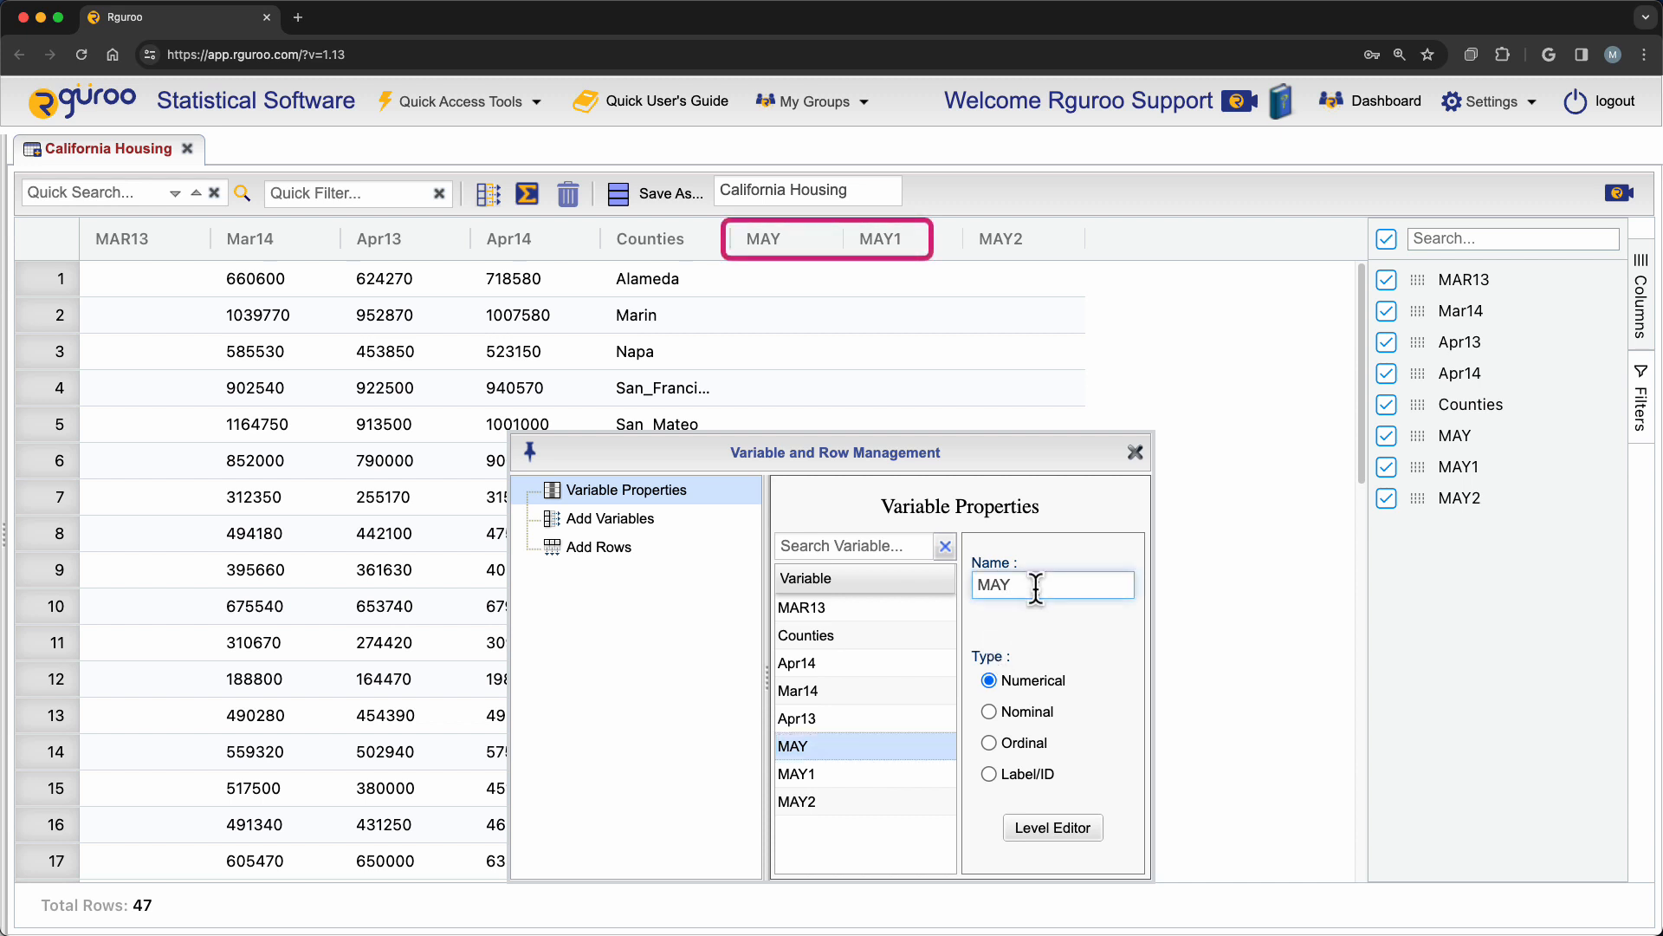
type("13")
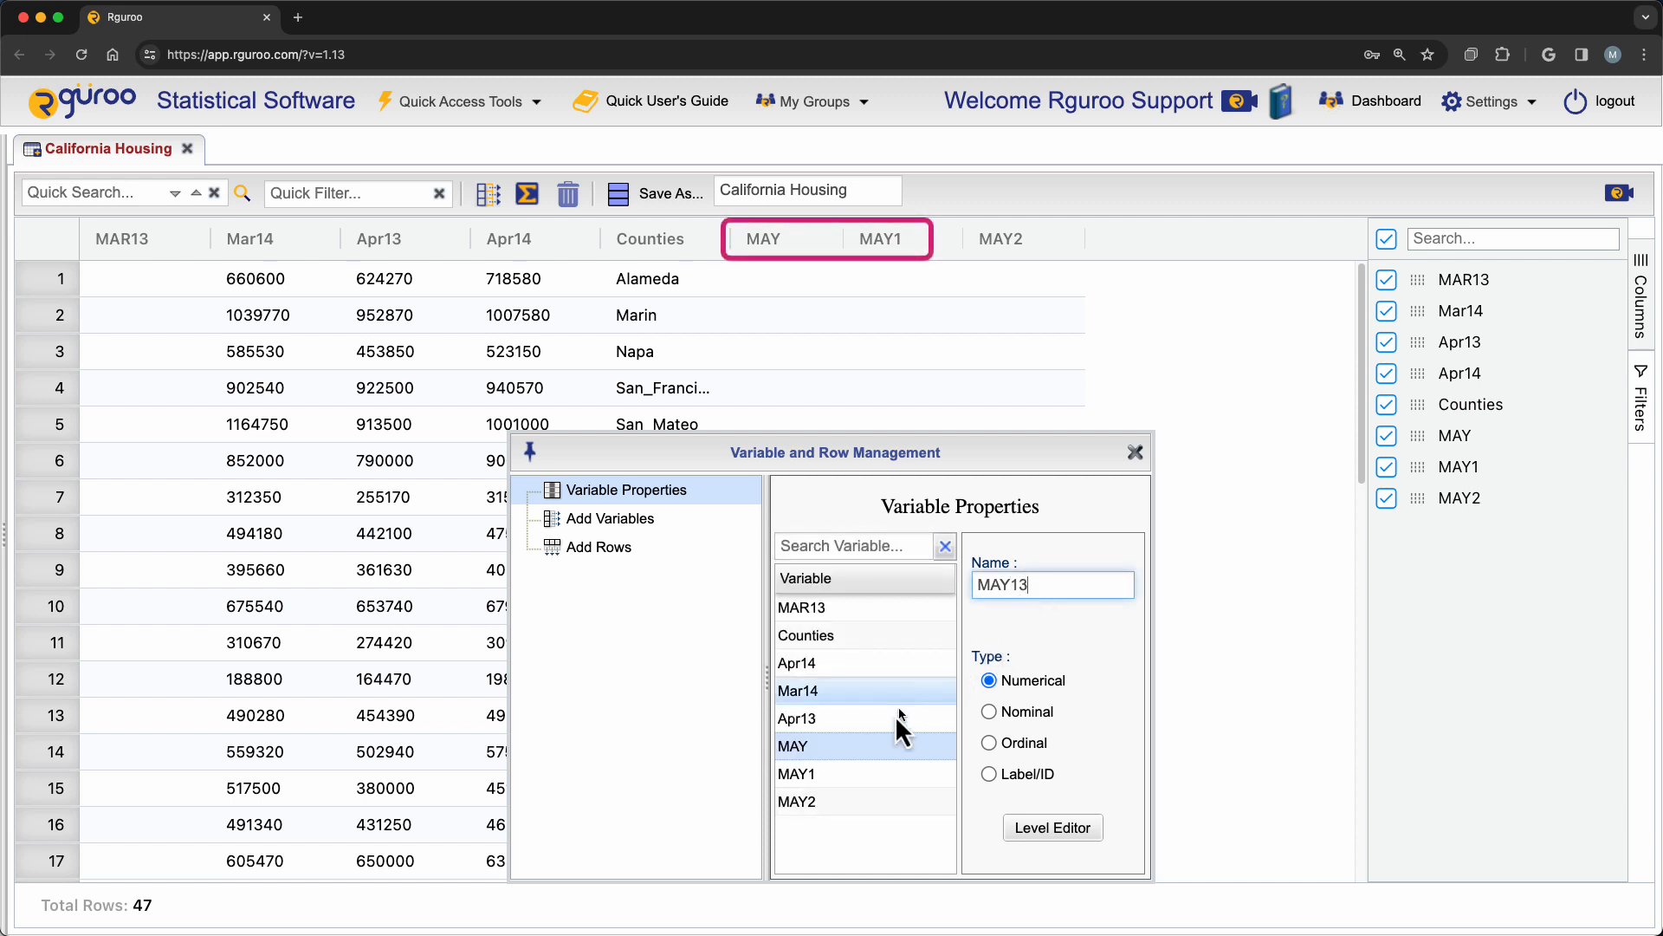
left_click(824, 776)
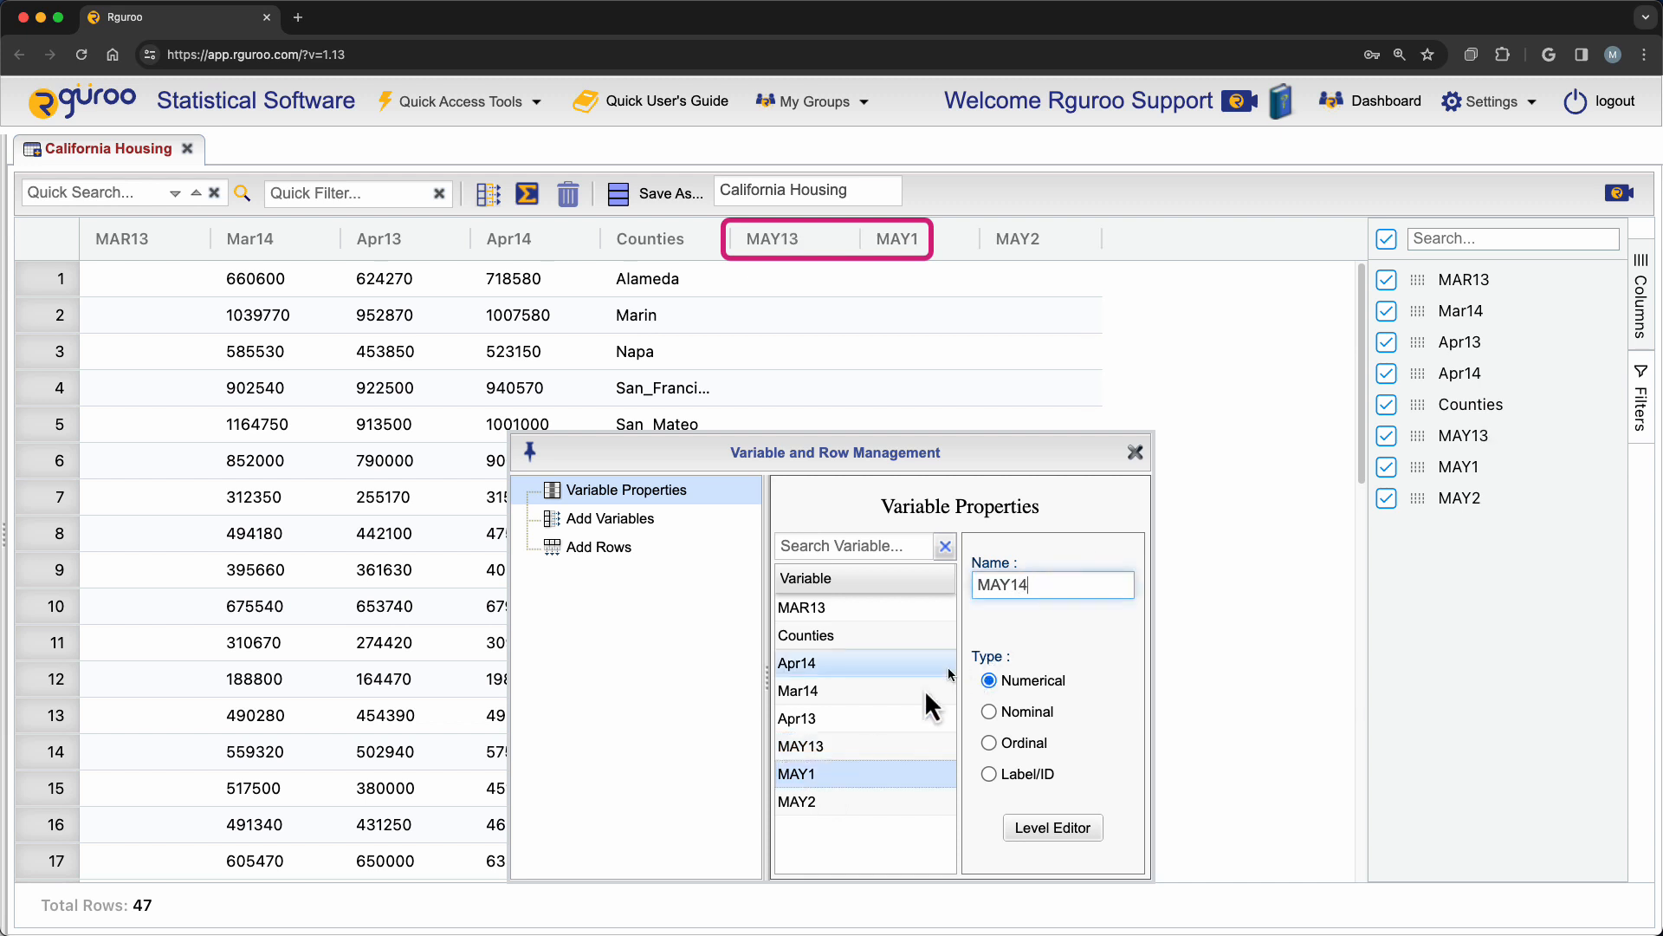
left_click(861, 804)
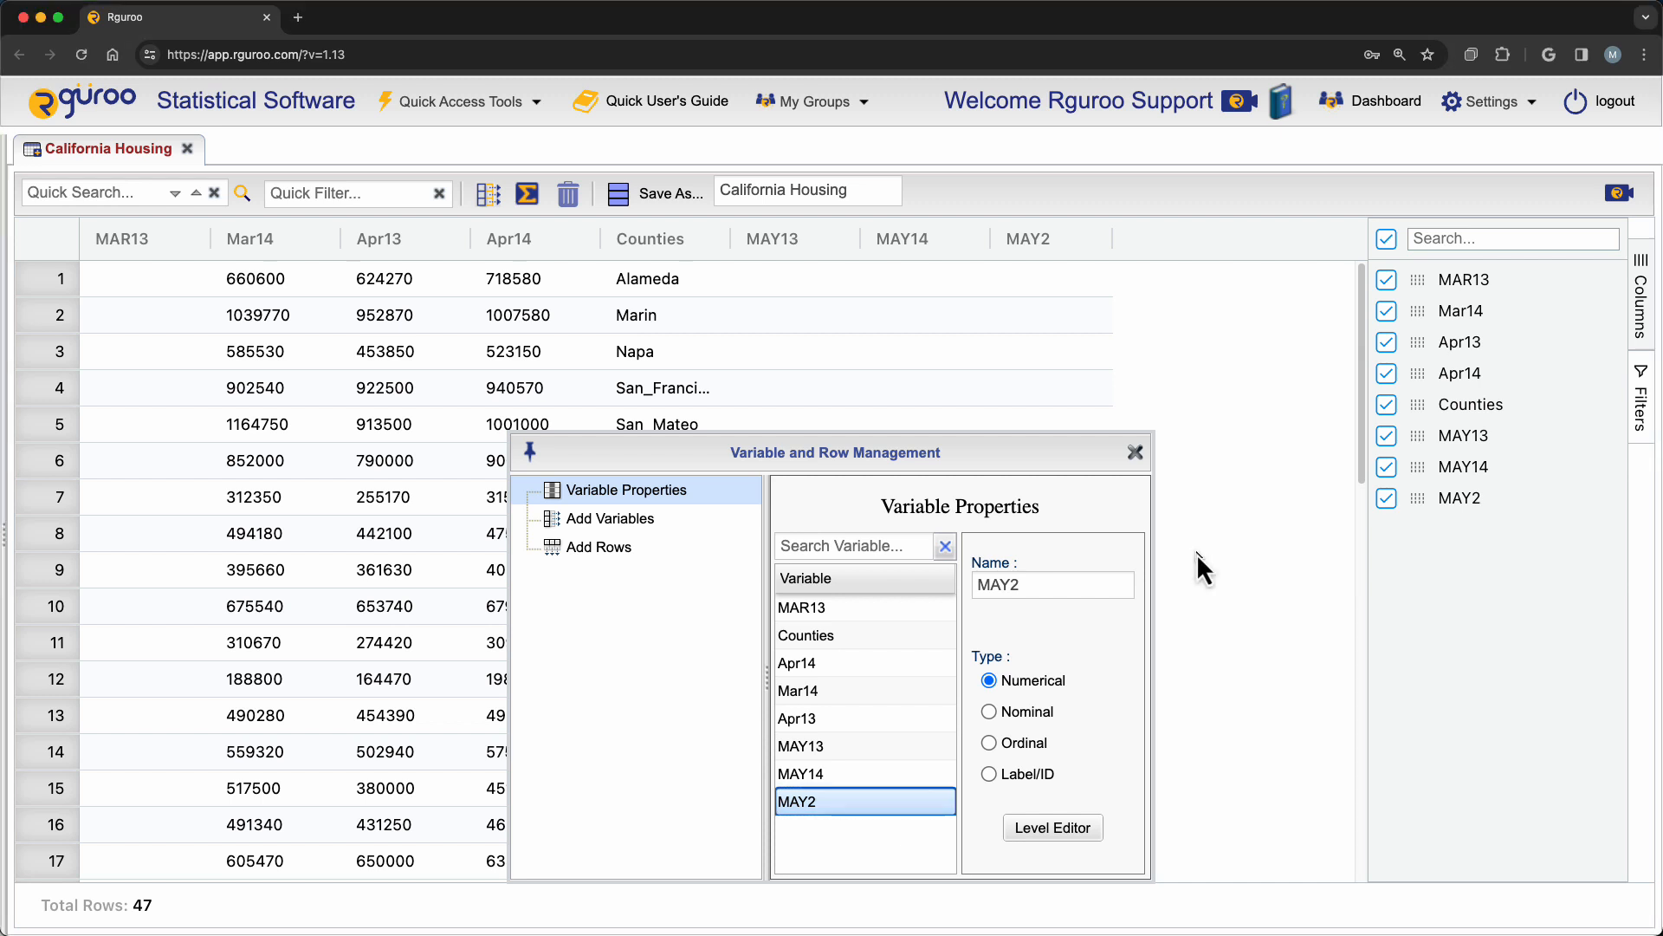
left_click(1135, 453)
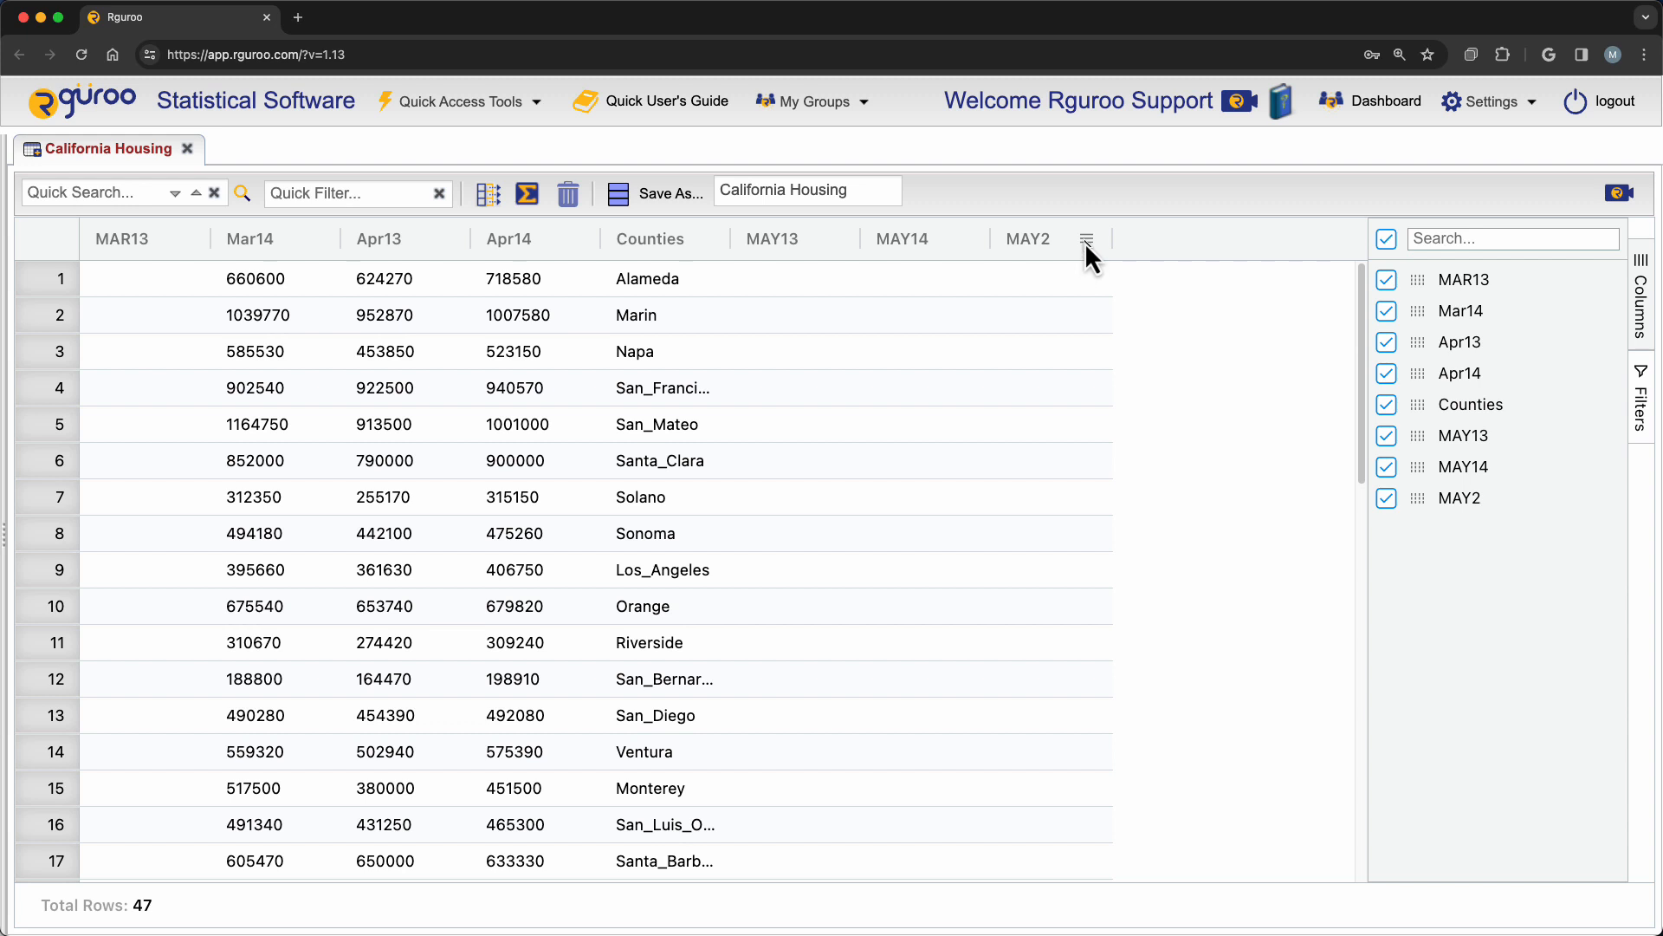
Rename the MAY2 variable as MAY15 directly from its column in the data table.
left_click(1087, 240)
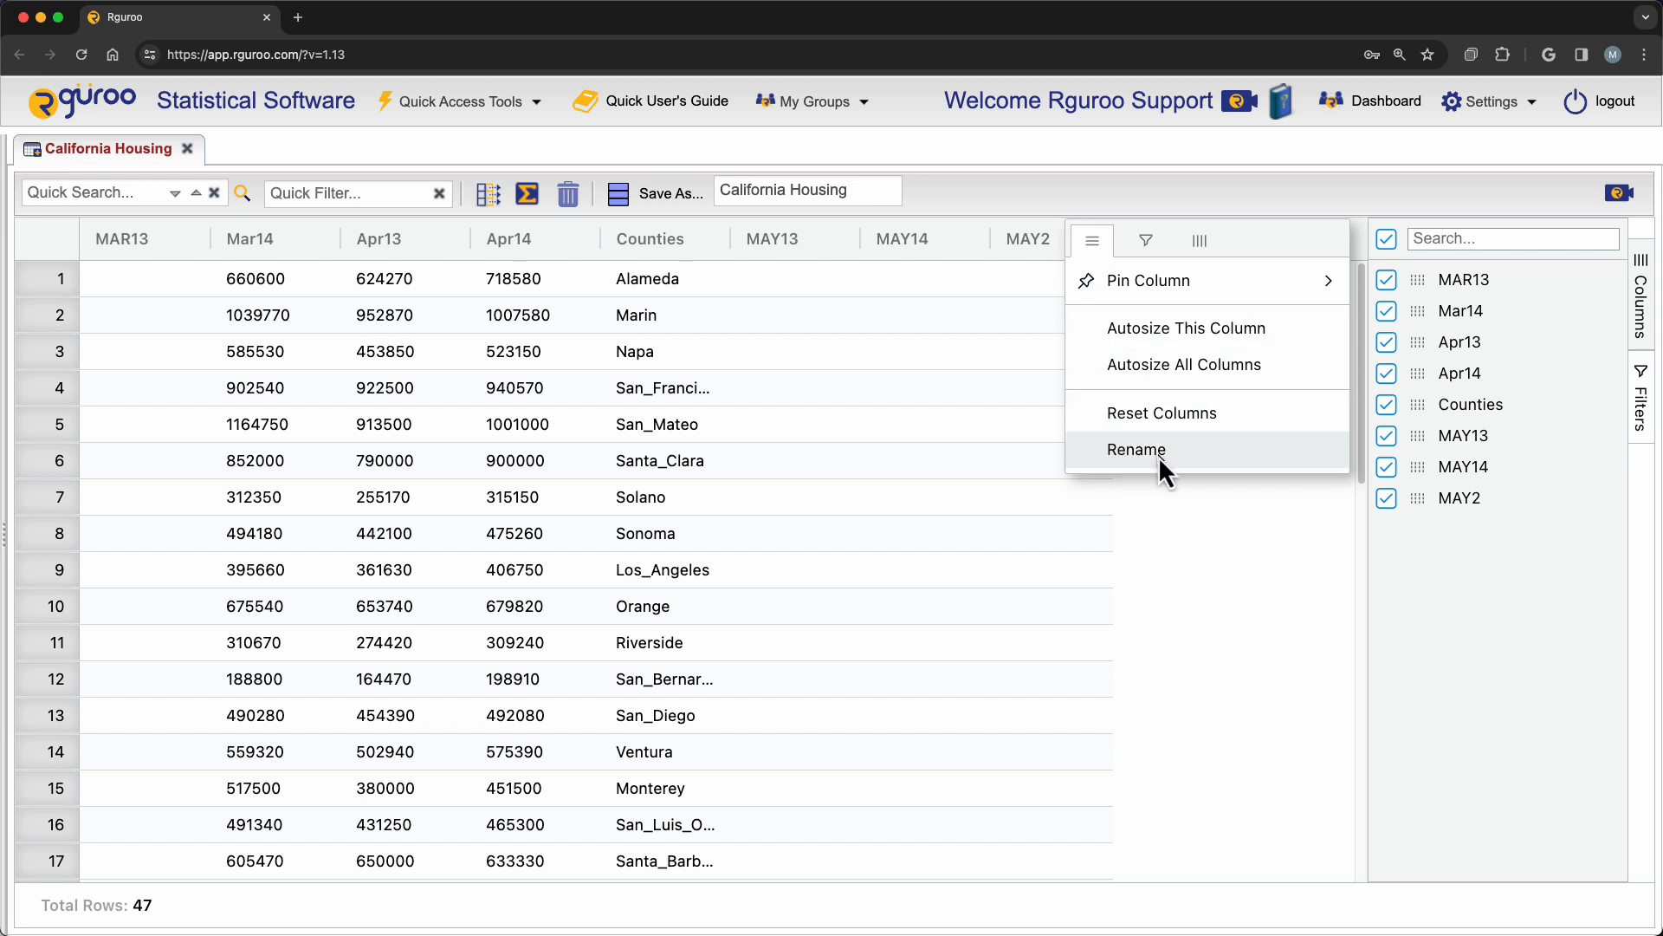
left_click(1182, 452)
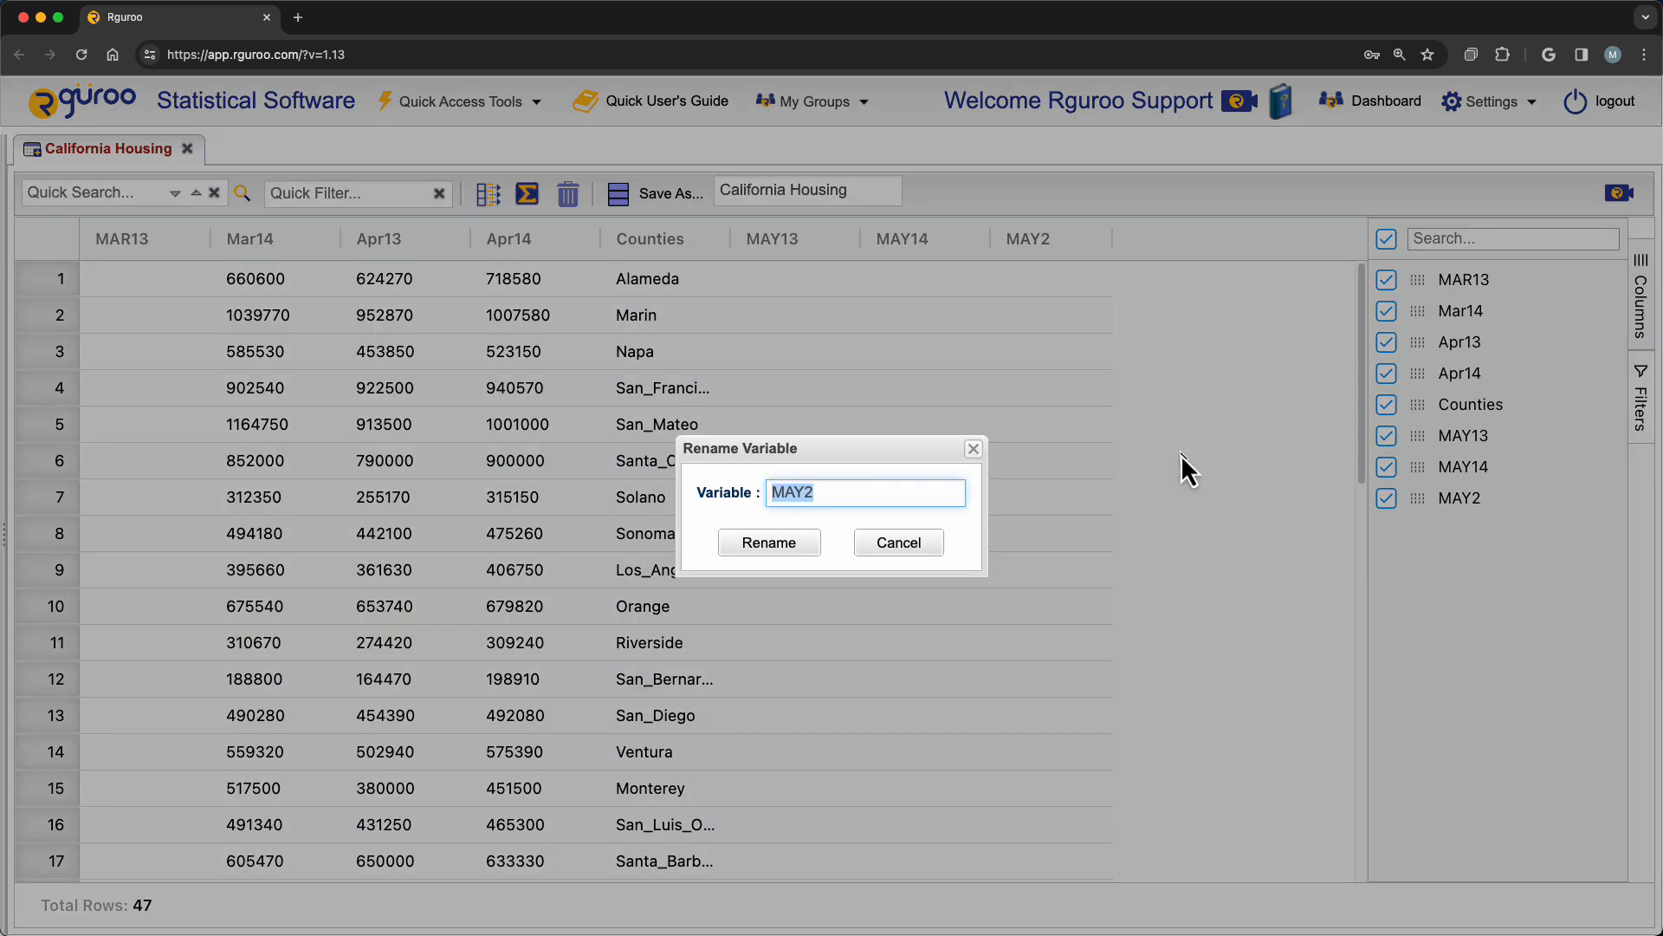
left_click(841, 494)
key("BackSpace")
type("15")
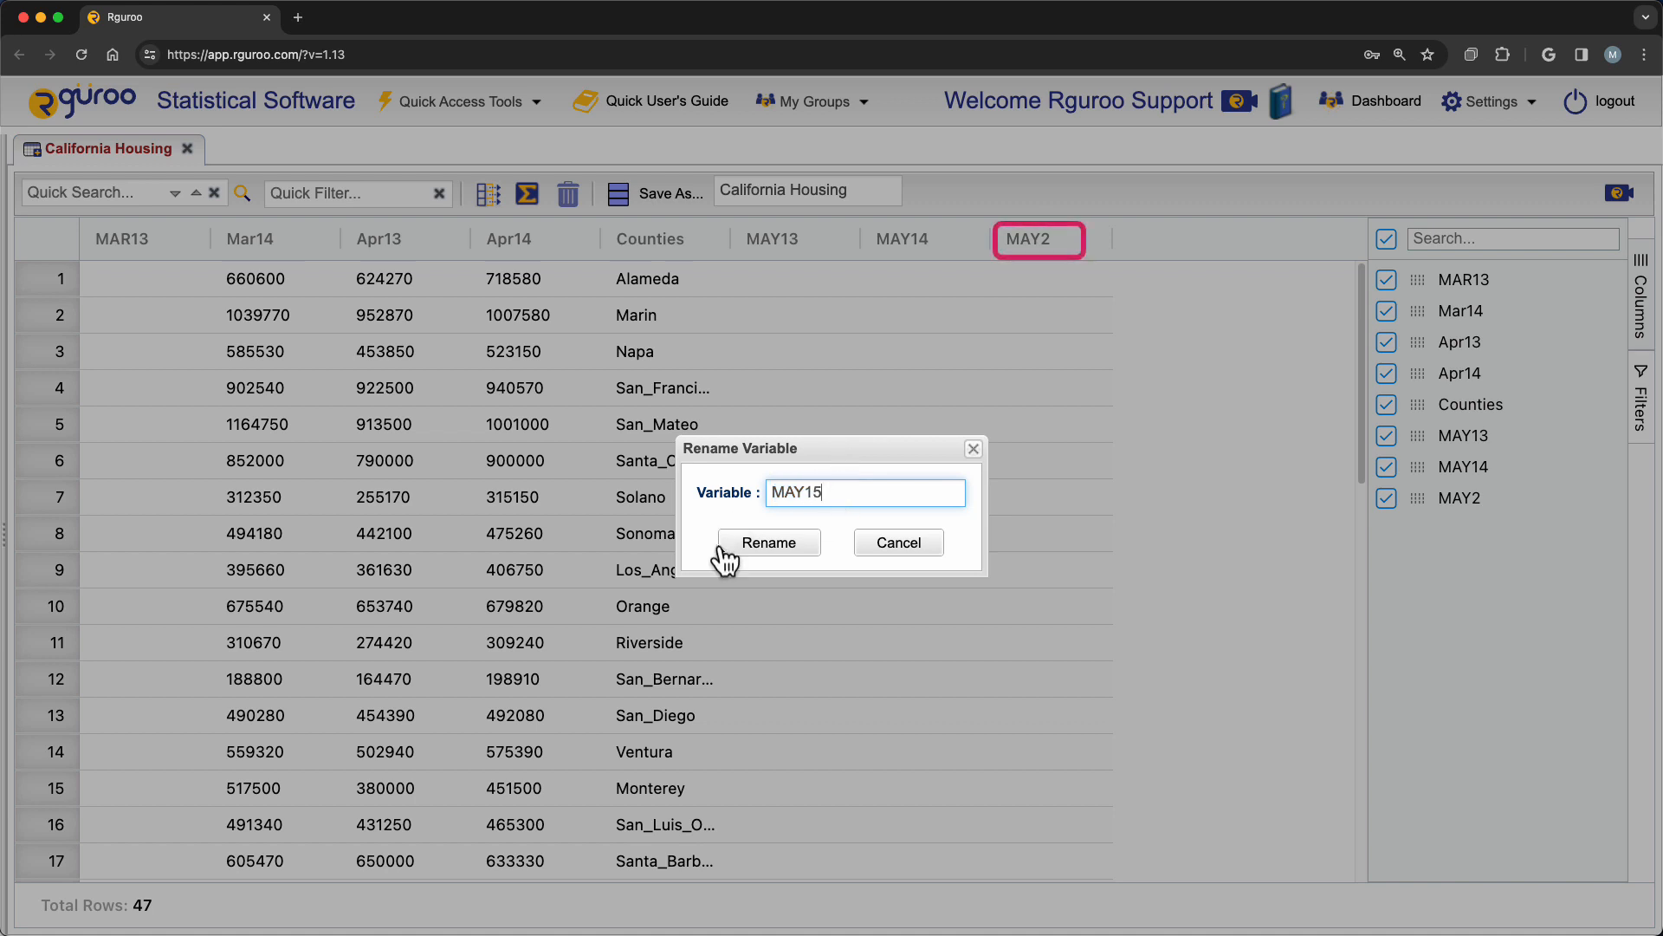
left_click(768, 543)
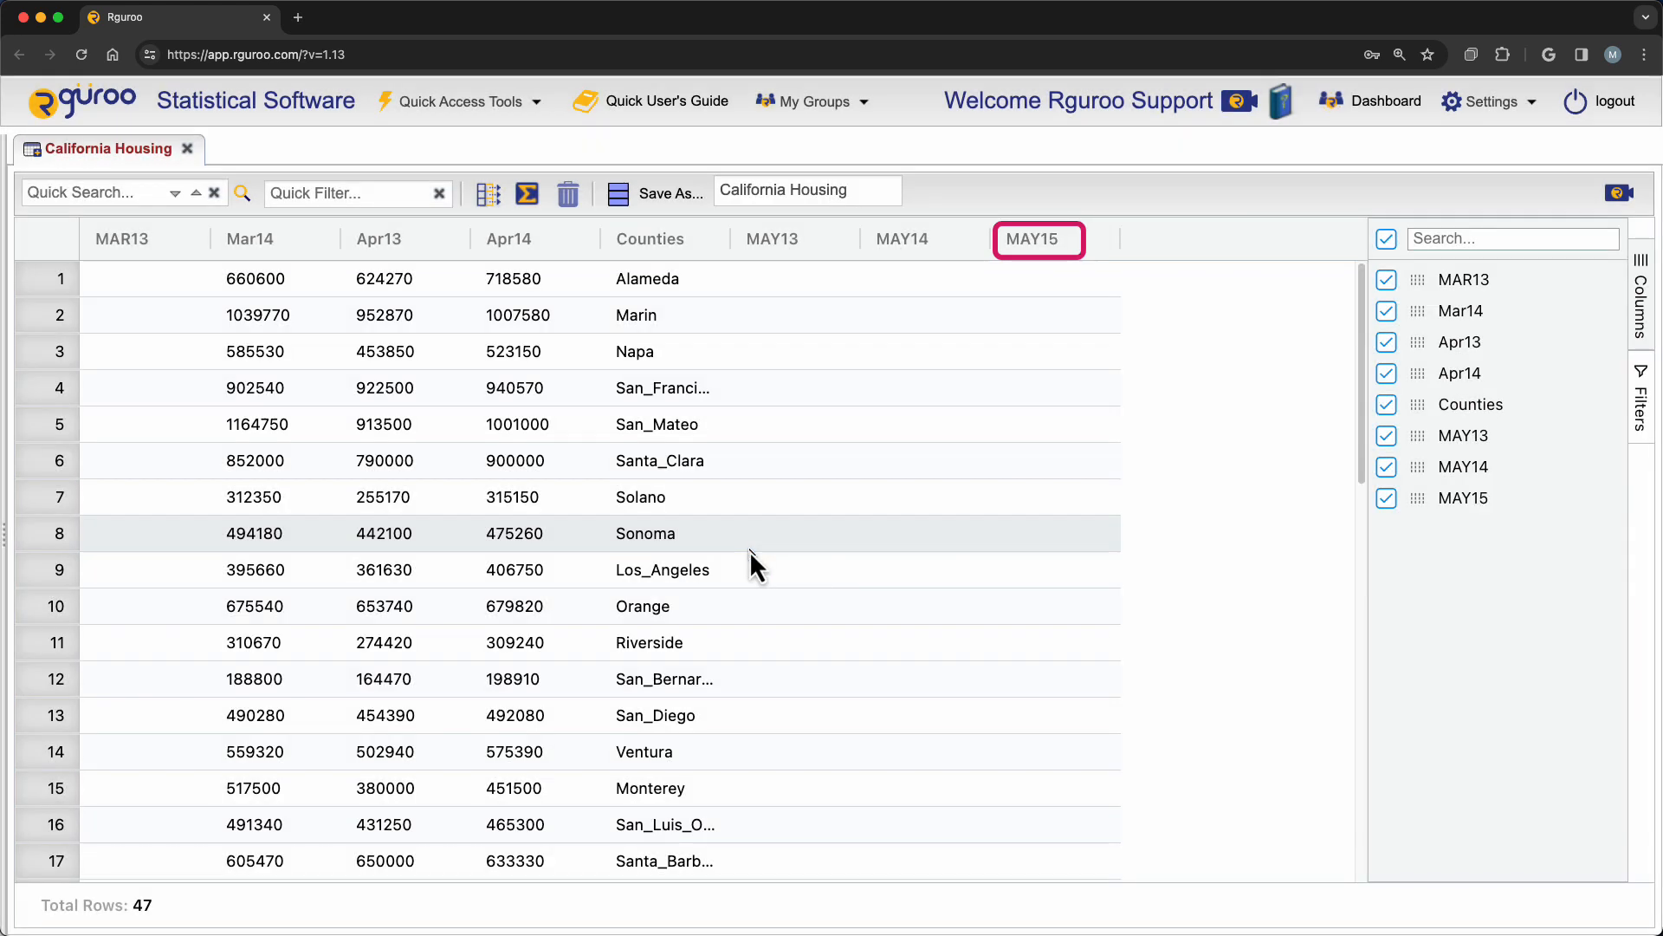